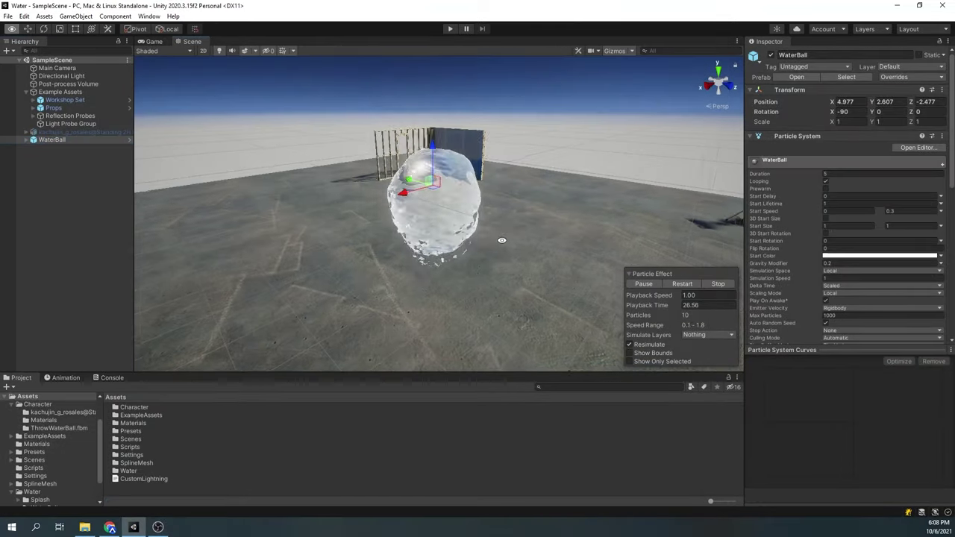
Create a Lit shader graph named WaterBallShader in the WaterExample folder and enable Alpha Clip in its graph settings
{"action": "left_click_drag", "start_coordinate": [597, 237], "coordinate": [647, 210], "text": "alt"}
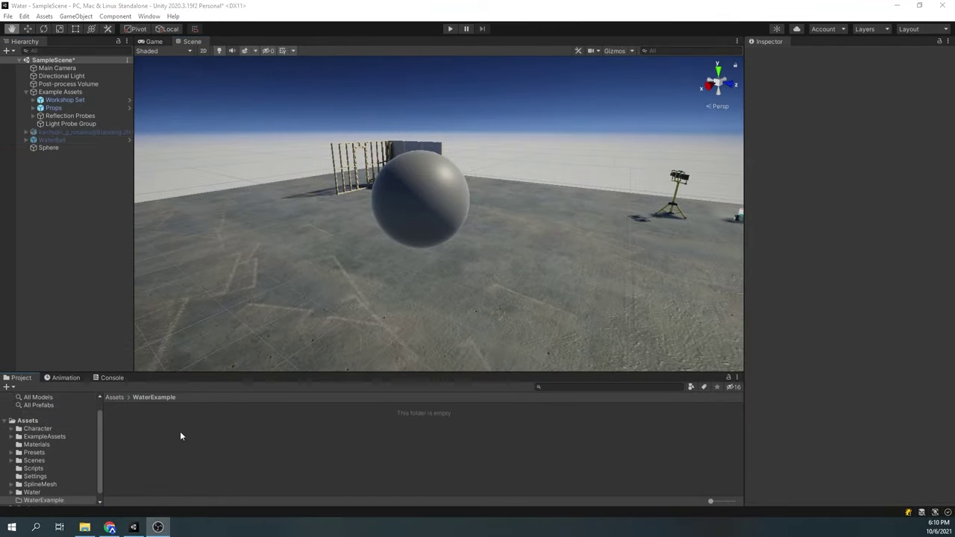
{"action": "right_click", "coordinate": [145, 426]}
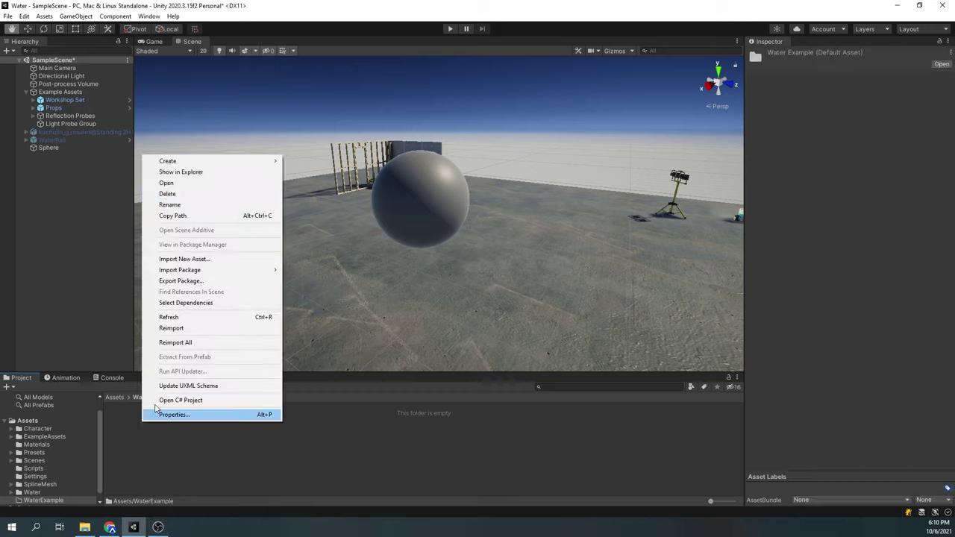
{"action": "mouse_move", "coordinate": [207, 166]}
{"action": "mouse_move", "coordinate": [339, 131]}
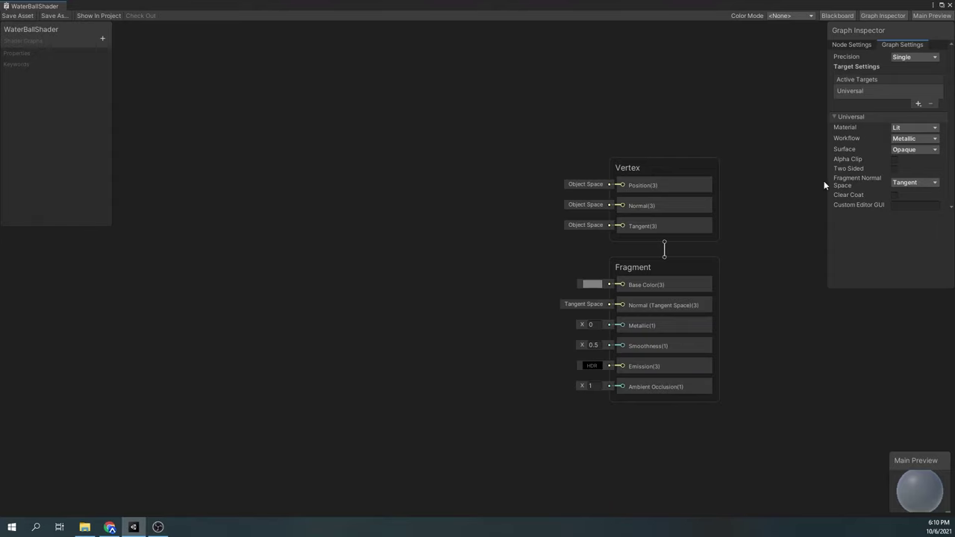
{"action": "left_click", "coordinate": [896, 160]}
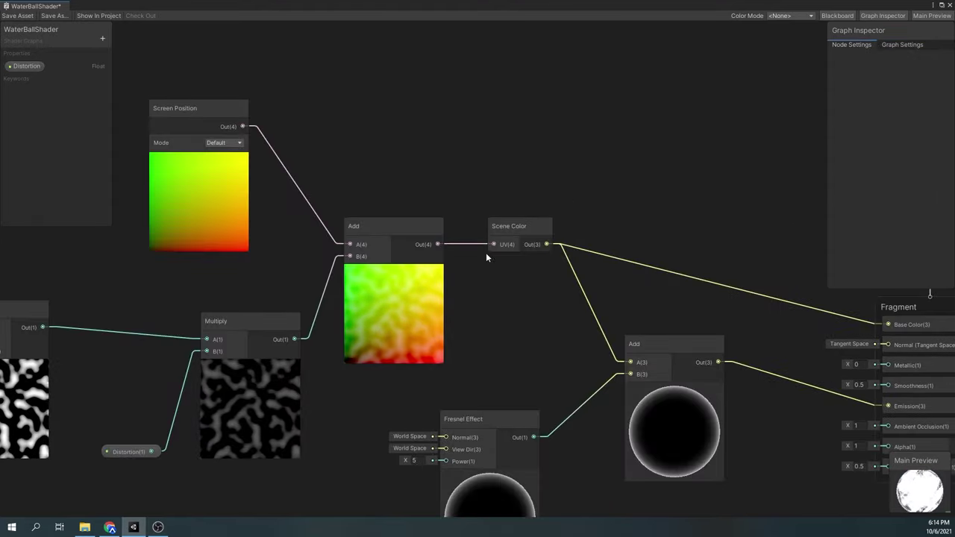
Examine the scene color distortion chain from the Time node through noise, Screen Position and Scene Color to the Fragment outputs
{"action": "scroll", "coordinate": [426, 330], "scroll_direction": "down", "scroll_amount": 2}
{"action": "left_click", "coordinate": [373, 358]}
{"action": "middle_click_drag", "start_coordinate": [353, 343], "coordinate": [377, 293]}
{"action": "middle_click_drag", "start_coordinate": [328, 317], "coordinate": [421, 316]}
{"action": "scroll", "coordinate": [421, 316], "scroll_direction": "down", "scroll_amount": 3}
{"action": "middle_click_drag", "start_coordinate": [316, 329], "coordinate": [563, 323]}
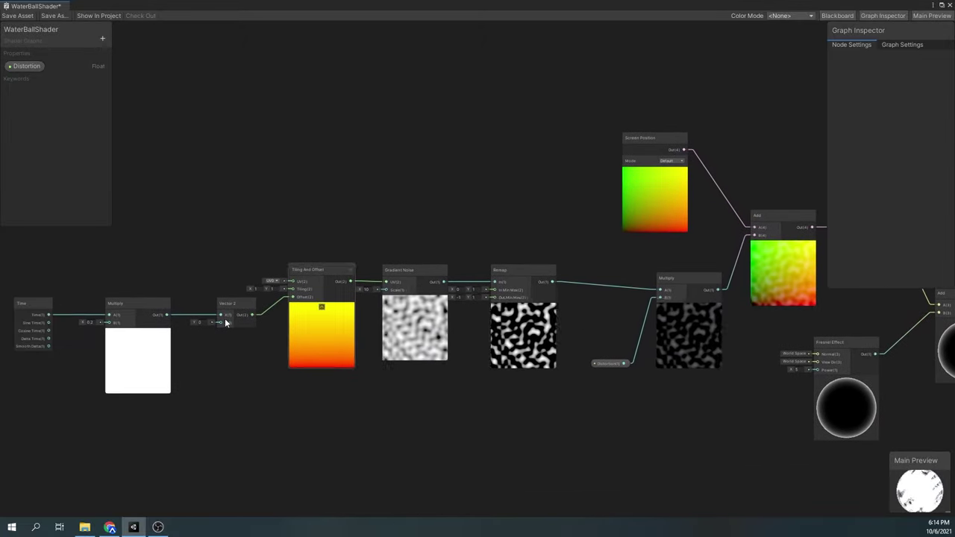
{"action": "left_click_drag", "start_coordinate": [28, 301], "coordinate": [96, 300]}
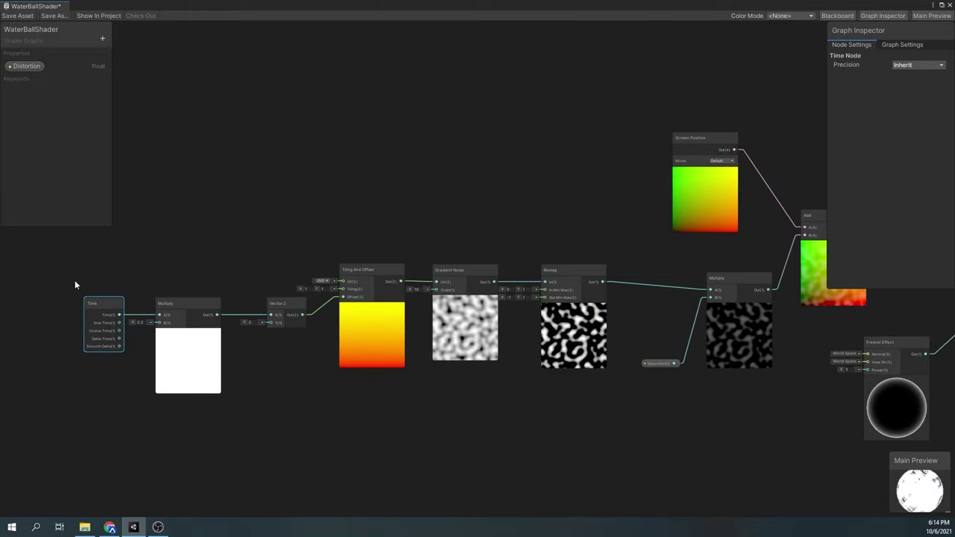
{"action": "middle_click_drag", "start_coordinate": [768, 391], "coordinate": [529, 387]}
{"action": "middle_click_drag", "start_coordinate": [528, 272], "coordinate": [290, 268]}
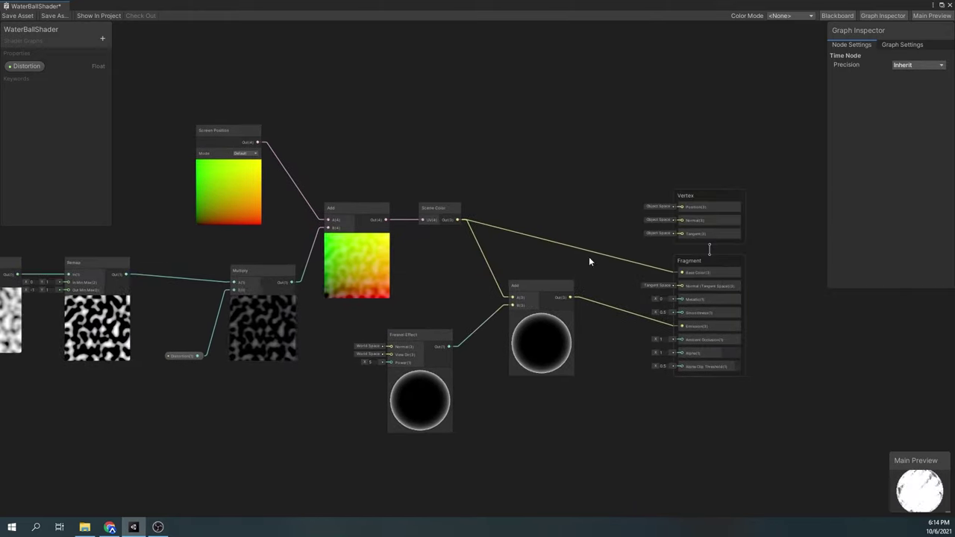
{"action": "middle_click_drag", "start_coordinate": [549, 255], "coordinate": [497, 251]}
{"action": "scroll", "coordinate": [497, 257], "scroll_direction": "up", "scroll_amount": 4}
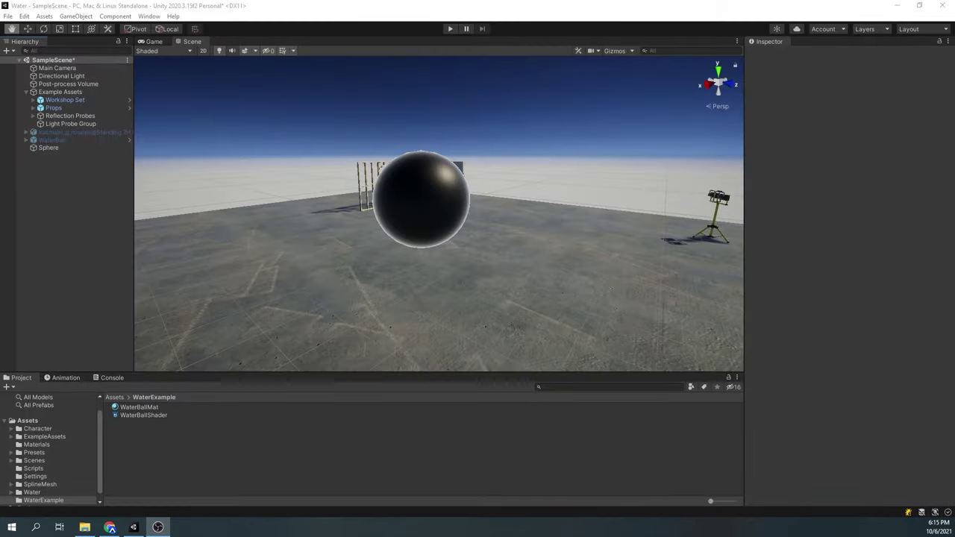
Set the render queue of the sphere's WaterBallMat material to 3000 and open its Distortion value for editing
{"action": "left_click_drag", "start_coordinate": [517, 255], "coordinate": [517, 256], "text": "alt"}
{"action": "left_click", "coordinate": [57, 147]}
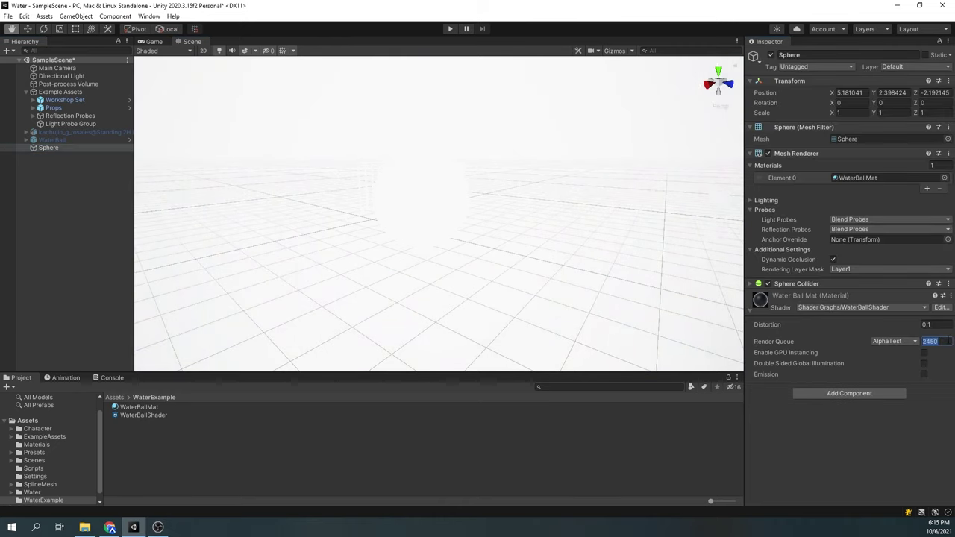
{"action": "type", "text": "3000"}
{"action": "key", "text": "Return"}
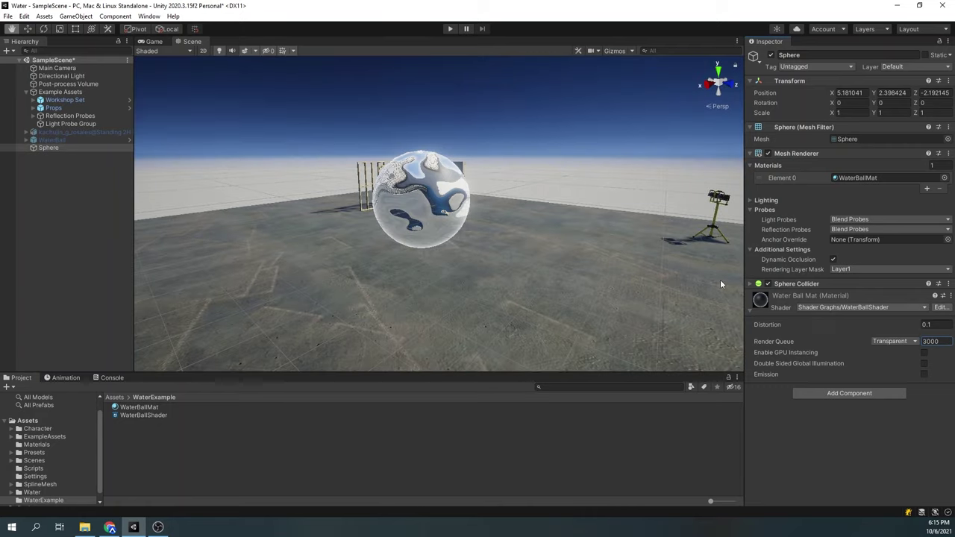
{"action": "left_click", "coordinate": [936, 324]}
{"action": "left_click_drag", "start_coordinate": [449, 202], "coordinate": [523, 176], "text": "alt"}
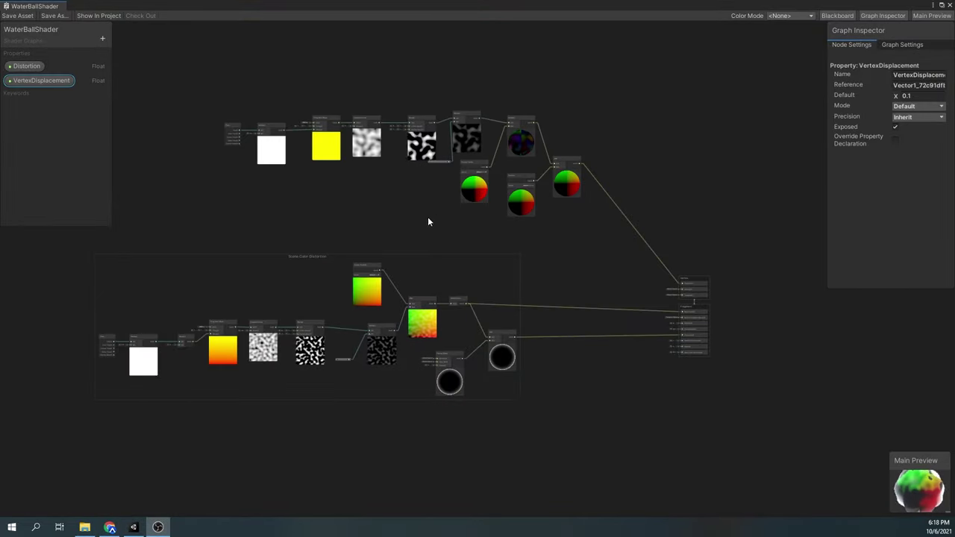
Examine the vertex displacement nodes from the Time node through Gradient Noise and Remap to the final Add node
{"action": "middle_click_drag", "start_coordinate": [461, 235], "coordinate": [450, 320]}
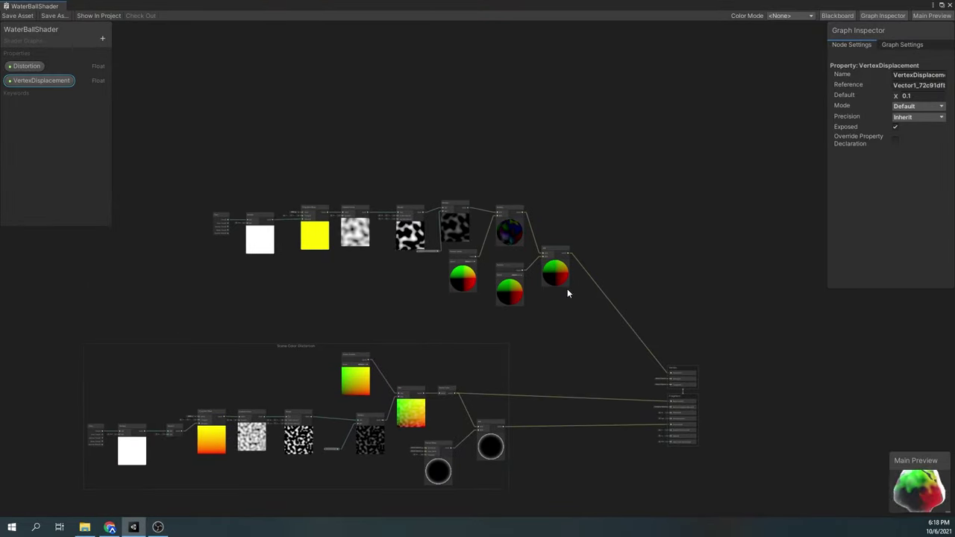
{"action": "scroll", "coordinate": [567, 292], "scroll_direction": "up", "scroll_amount": 6}
{"action": "middle_click_drag", "start_coordinate": [621, 376], "coordinate": [699, 386]}
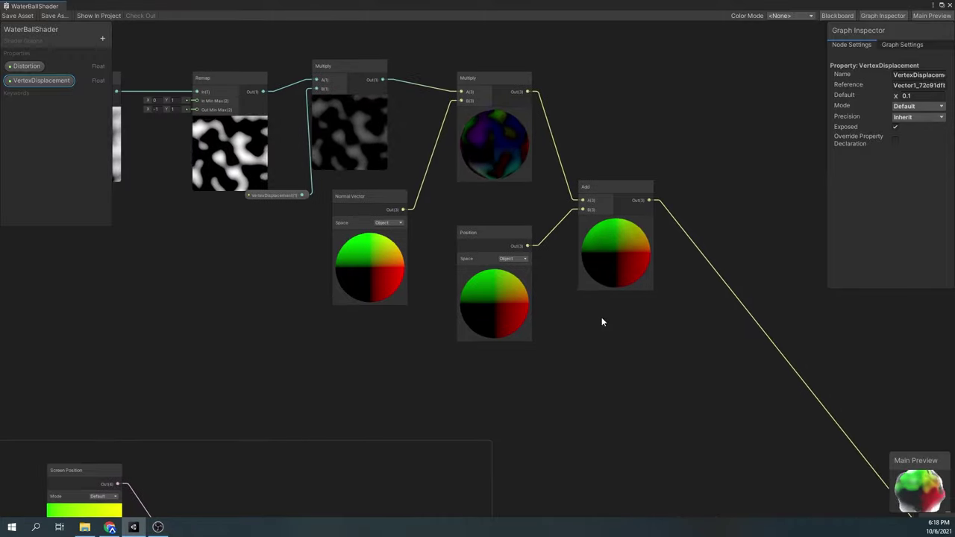
{"action": "scroll", "coordinate": [614, 324], "scroll_direction": "down", "scroll_amount": 2}
{"action": "middle_click_drag", "start_coordinate": [475, 280], "coordinate": [626, 316]}
{"action": "scroll", "coordinate": [368, 263], "scroll_direction": "down", "scroll_amount": 1}
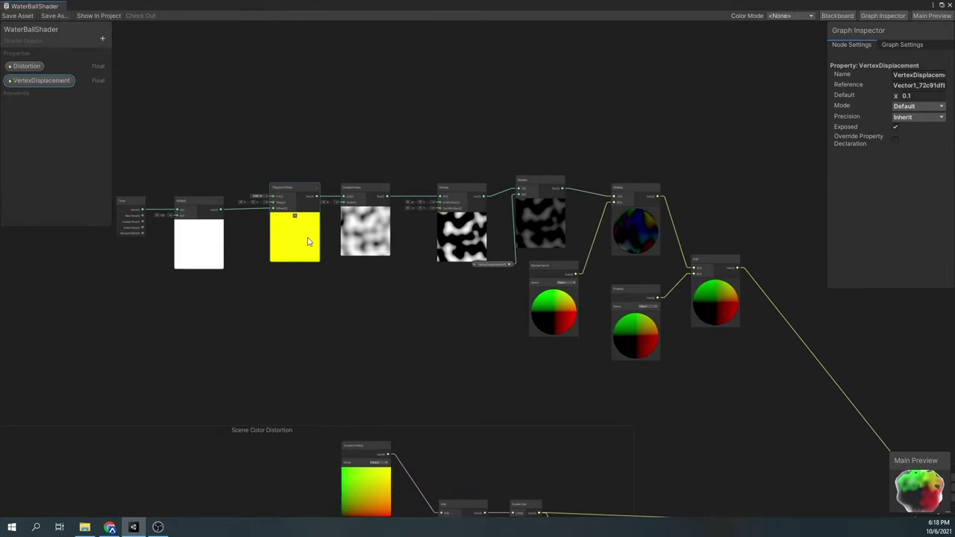
{"action": "scroll", "coordinate": [448, 209], "scroll_direction": "up", "scroll_amount": 3}
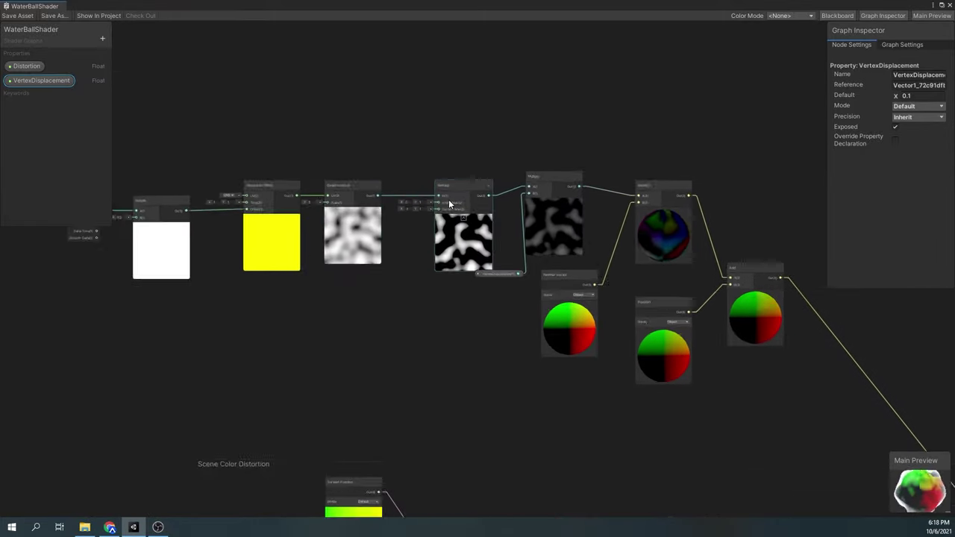
Move the VertexDisplacement property node clear below the Remap preview and follow the Add output to the Vertex Position input
{"action": "middle_click_drag", "start_coordinate": [516, 224], "coordinate": [374, 240]}
{"action": "left_click_drag", "start_coordinate": [373, 275], "coordinate": [381, 300]}
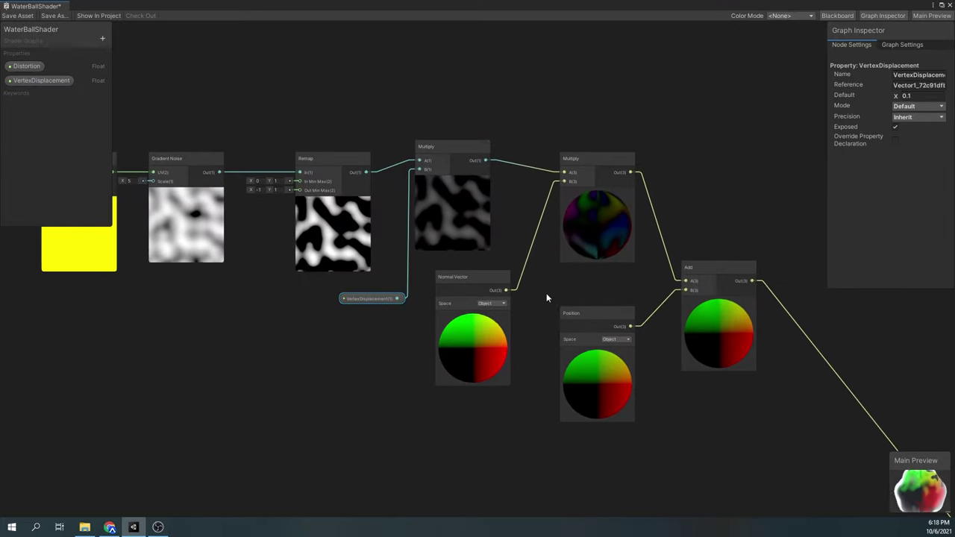
{"action": "middle_click_drag", "start_coordinate": [546, 293], "coordinate": [508, 280]}
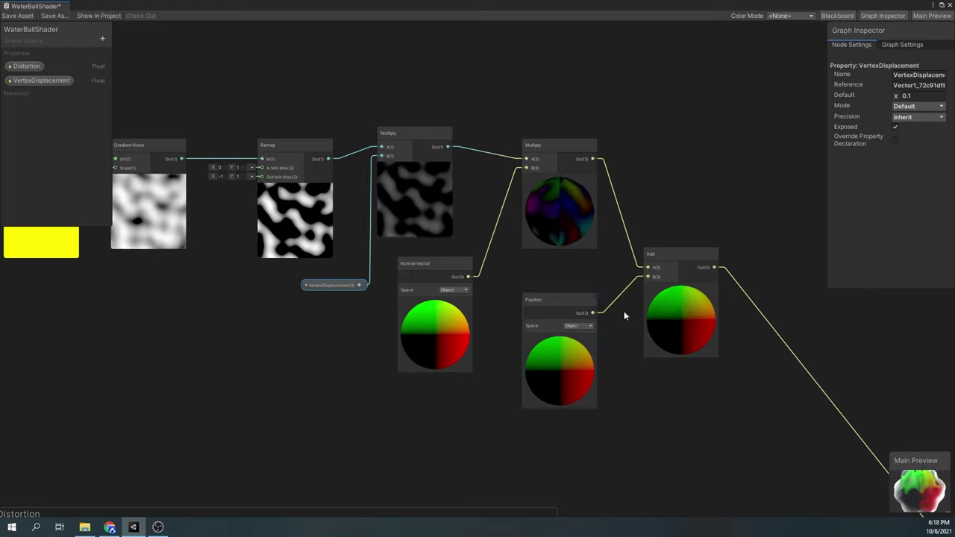
{"action": "scroll", "coordinate": [687, 325], "scroll_direction": "down", "scroll_amount": 2}
{"action": "middle_click_drag", "start_coordinate": [732, 423], "coordinate": [578, 319]}
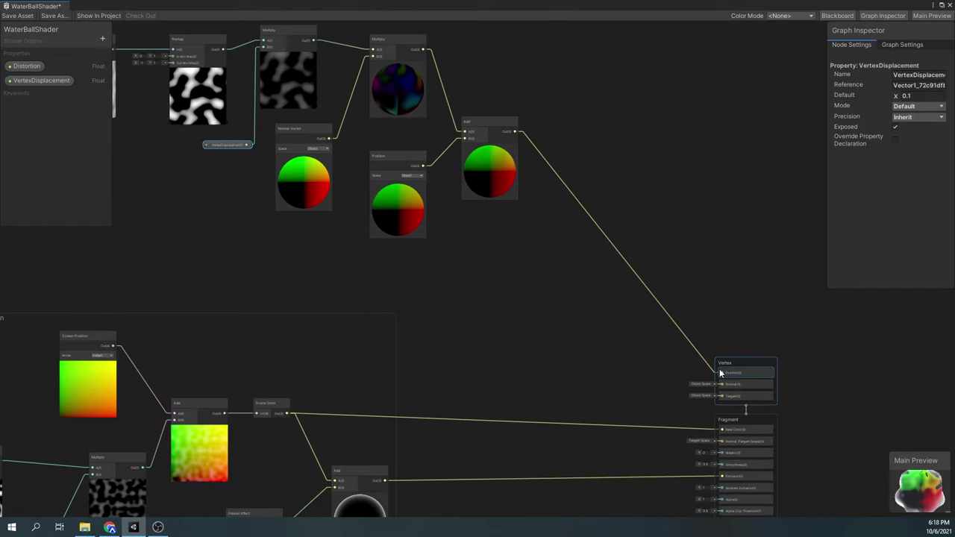
{"action": "scroll", "coordinate": [720, 373], "scroll_direction": "down", "scroll_amount": 3}
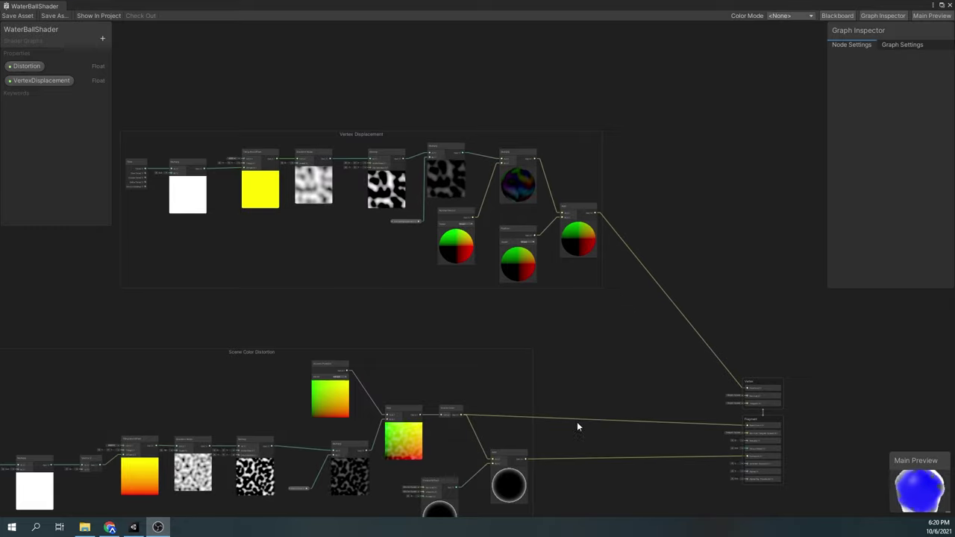
Adjust the position of the lower NormalMap property node above its Sample Texture 2D node
{"action": "scroll", "coordinate": [577, 433], "scroll_direction": "up", "scroll_amount": 1}
{"action": "middle_click_drag", "start_coordinate": [577, 441], "coordinate": [572, 148]}
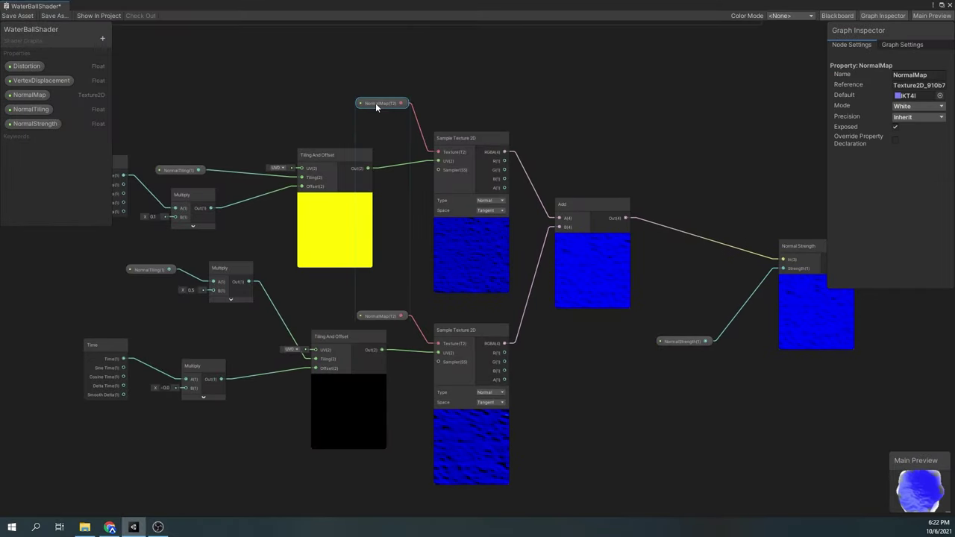
{"action": "left_click_drag", "start_coordinate": [388, 319], "coordinate": [382, 314]}
{"action": "middle_click_drag", "start_coordinate": [345, 270], "coordinate": [440, 296]}
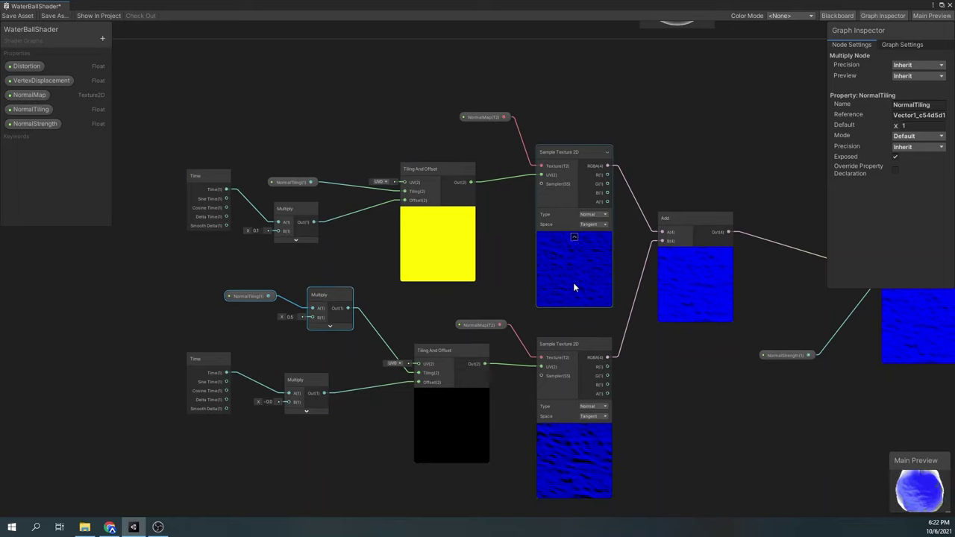
Follow the sampled normal maps through Add and Normal Strength to the Fragment normal input, and inspect the sphere in the scene
{"action": "middle_click_drag", "start_coordinate": [730, 345], "coordinate": [612, 330]}
{"action": "middle_click_drag", "start_coordinate": [705, 240], "coordinate": [541, 260]}
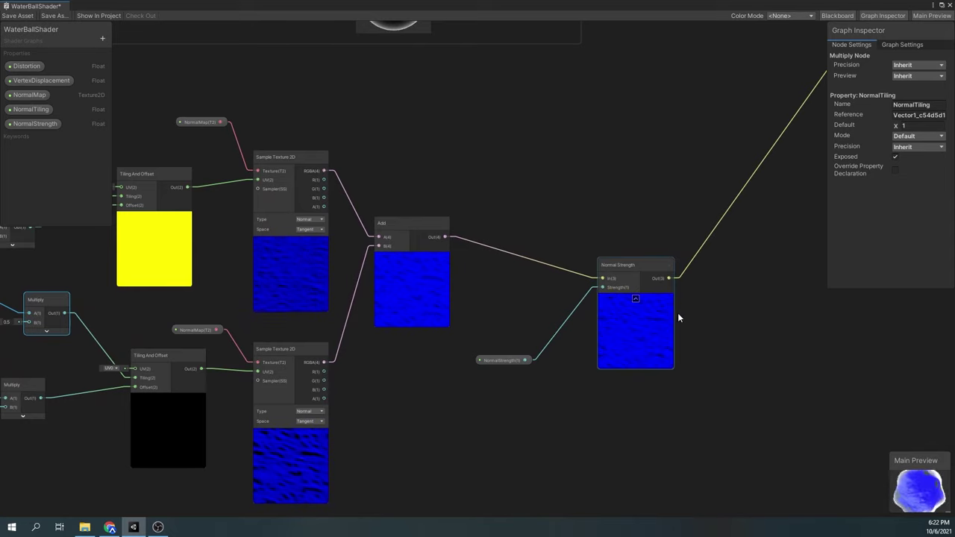
{"action": "middle_click_drag", "start_coordinate": [765, 192], "coordinate": [547, 370]}
{"action": "scroll", "coordinate": [635, 233], "scroll_direction": "down", "scroll_amount": 4}
{"action": "middle_click_drag", "start_coordinate": [713, 194], "coordinate": [632, 276]}
{"action": "scroll", "coordinate": [672, 160], "scroll_direction": "up", "scroll_amount": 2}
{"action": "scroll", "coordinate": [661, 170], "scroll_direction": "up", "scroll_amount": 3}
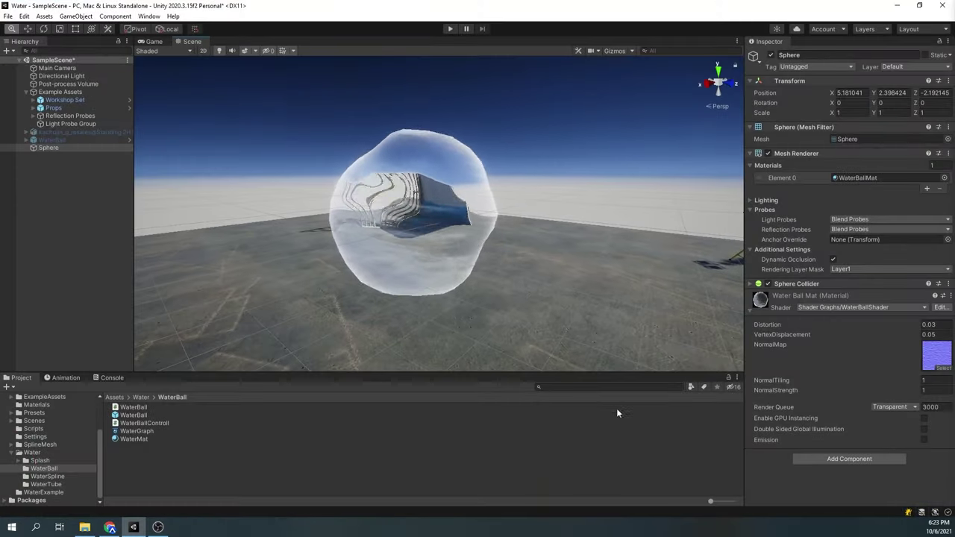
{"action": "left_click_drag", "start_coordinate": [548, 292], "coordinate": [557, 274], "text": "alt"}
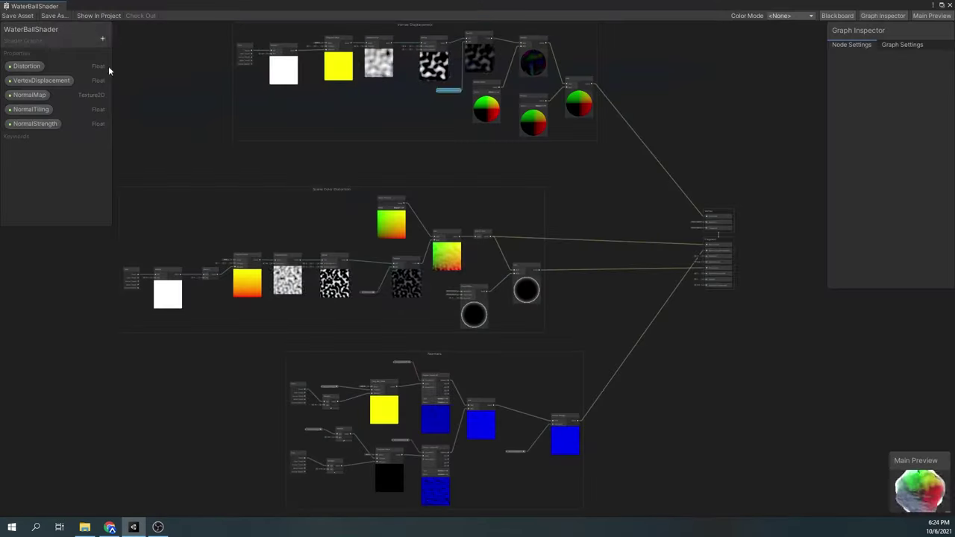
Add a Float property named Smoothness and a Color property named SpecularColor to the shader graph
{"action": "left_click", "coordinate": [106, 38]}
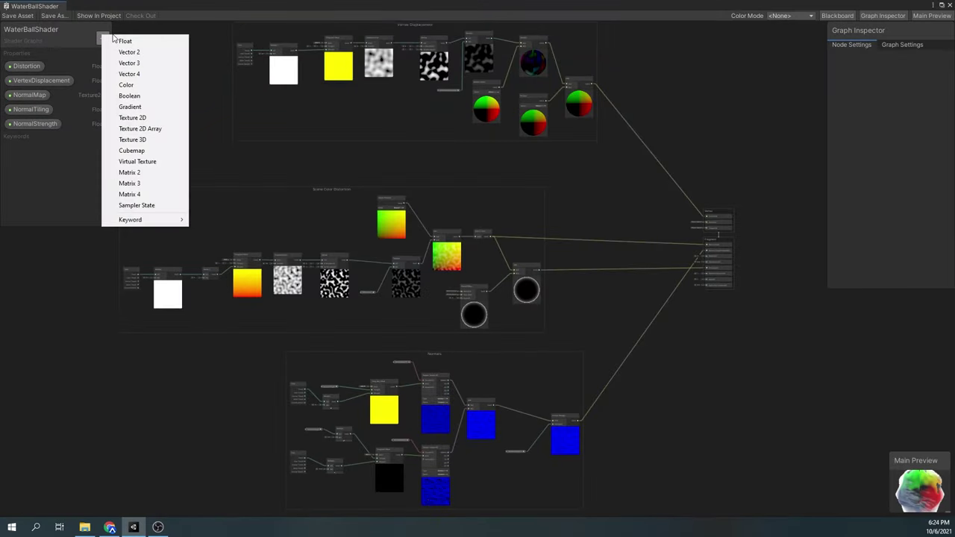
{"action": "left_click", "coordinate": [125, 41]}
{"action": "type", "text": "Smoothness"}
{"action": "key", "text": "Return"}
{"action": "left_click", "coordinate": [102, 38]}
{"action": "left_click", "coordinate": [142, 93]}
{"action": "type", "text": "SpecularColor"}
{"action": "key", "text": "Return"}
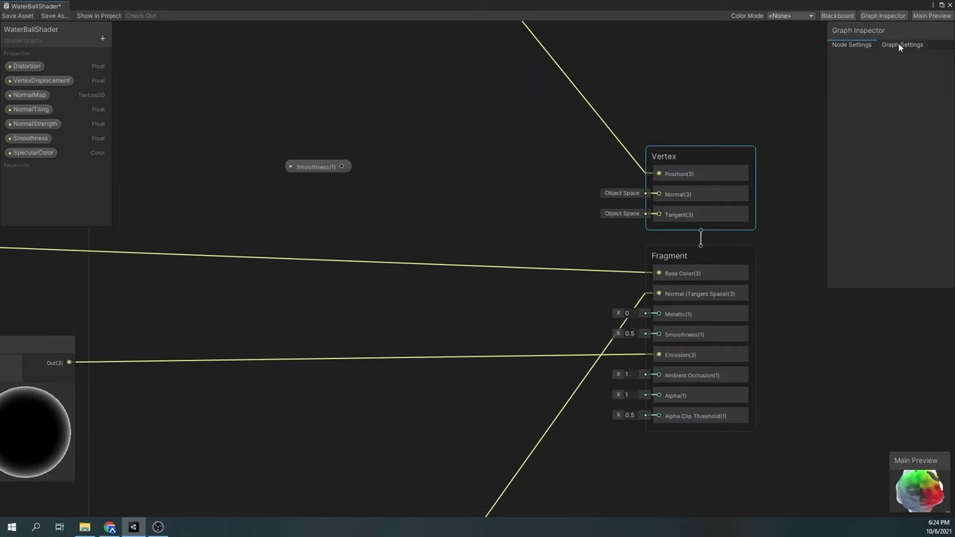
Set the shader's workflow to Specular and reposition the Smoothness property node near the Fragment block
{"action": "left_click", "coordinate": [899, 45]}
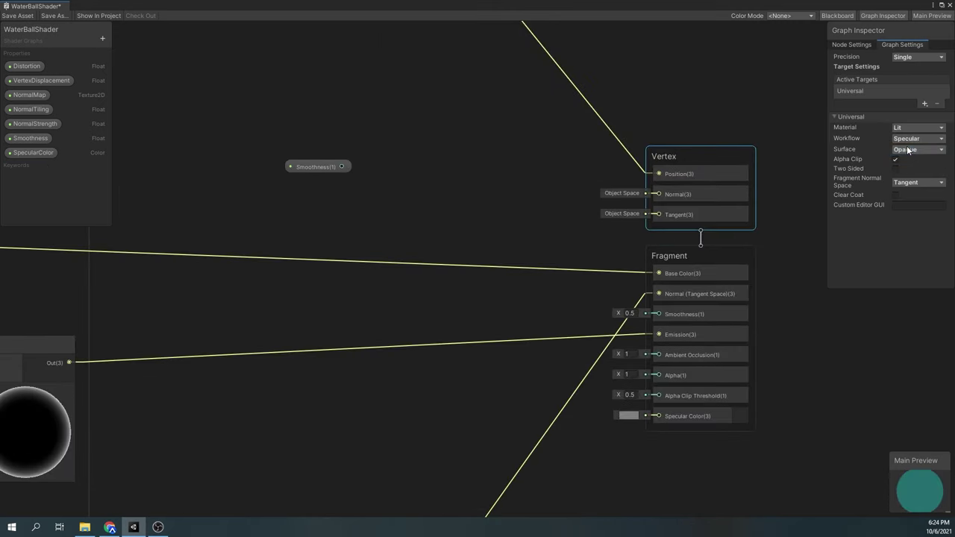
{"action": "middle_click_drag", "start_coordinate": [479, 220], "coordinate": [450, 212]}
{"action": "left_click_drag", "start_coordinate": [297, 164], "coordinate": [311, 175]}
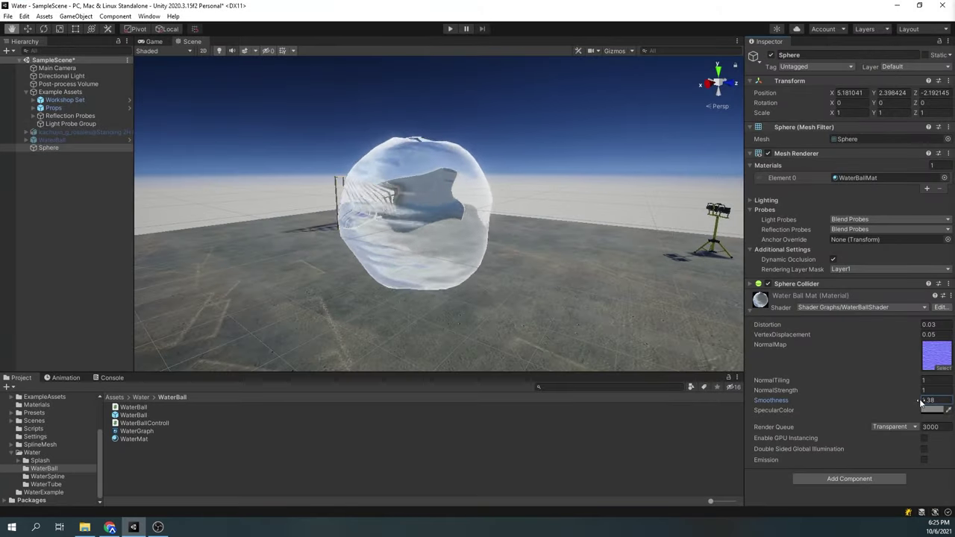
Adjust the Smoothness value of the sphere's WaterBallMat material
{"action": "mouse_move", "coordinate": [921, 401]}
{"action": "left_mouse_down"}
{"action": "mouse_move", "coordinate": [899, 404]}
{"action": "mouse_move", "coordinate": [916, 406]}
{"action": "left_mouse_up"}
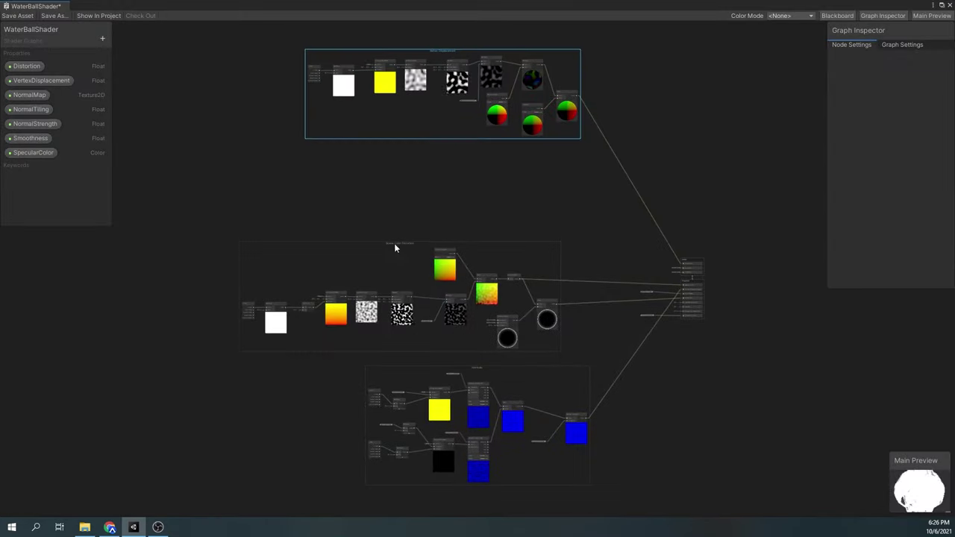
Move the Scene Color Distortion group up and the normals group down to open a gap between them
{"action": "left_click_drag", "start_coordinate": [396, 248], "coordinate": [394, 166]}
{"action": "left_click_drag", "start_coordinate": [457, 374], "coordinate": [457, 452]}
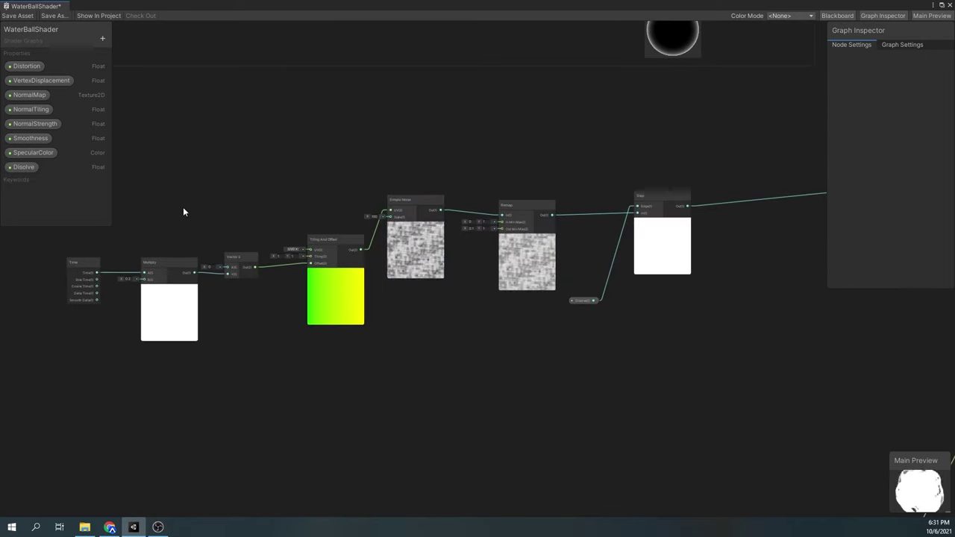
Align the Simple Noise node with the Remap node and inspect the Disolve property and the Step node's output connection
{"action": "left_click_drag", "start_coordinate": [402, 262], "coordinate": [408, 263]}
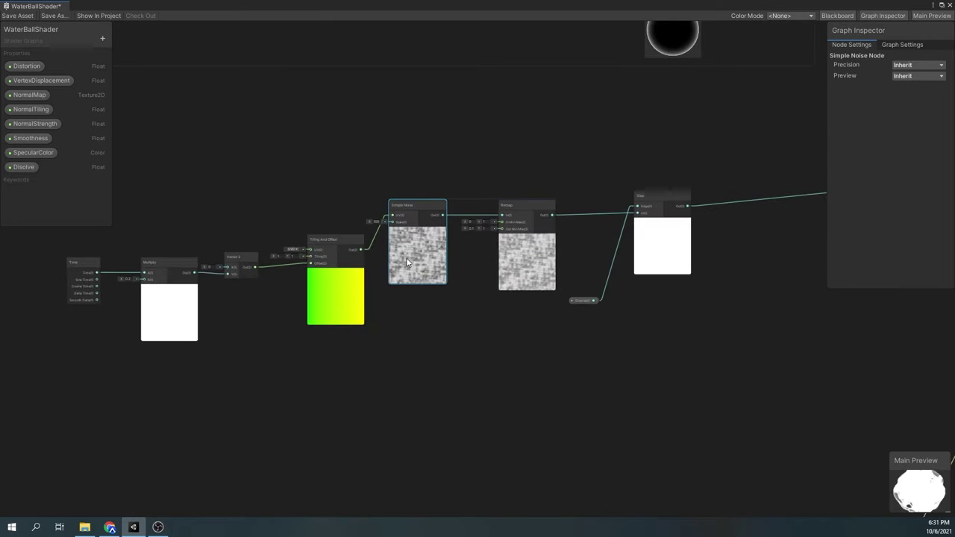
{"action": "left_click", "coordinate": [583, 300]}
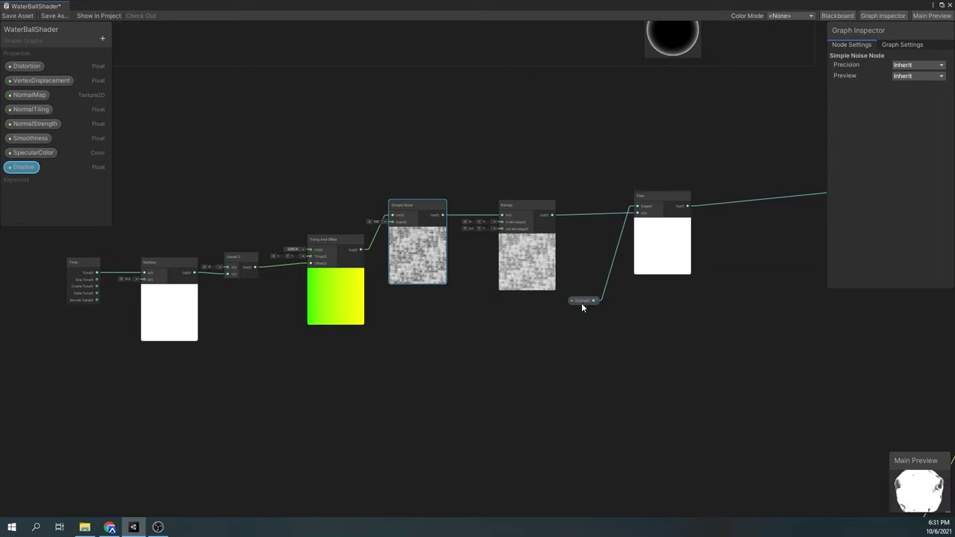
{"action": "scroll", "coordinate": [573, 297], "scroll_direction": "up", "scroll_amount": 3}
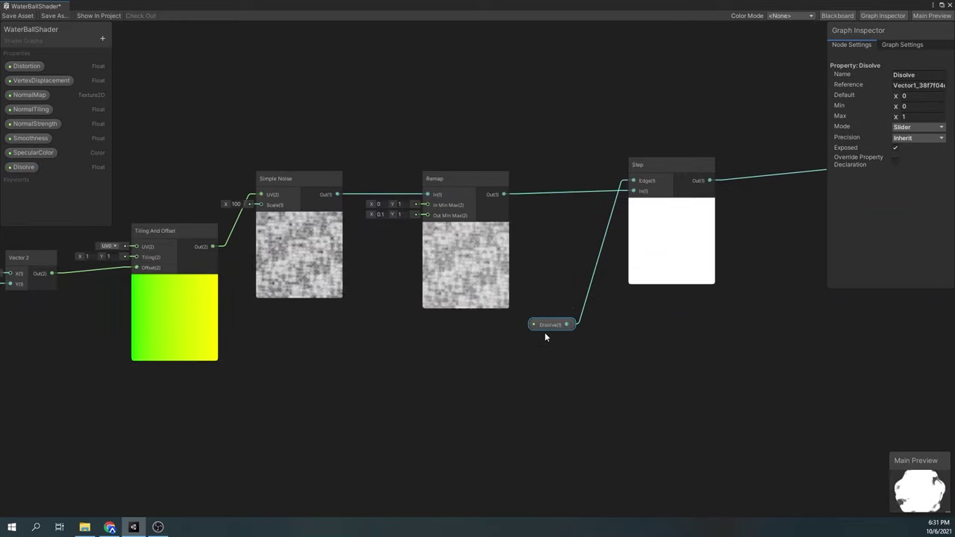
{"action": "scroll", "coordinate": [556, 319], "scroll_direction": "down", "scroll_amount": 3}
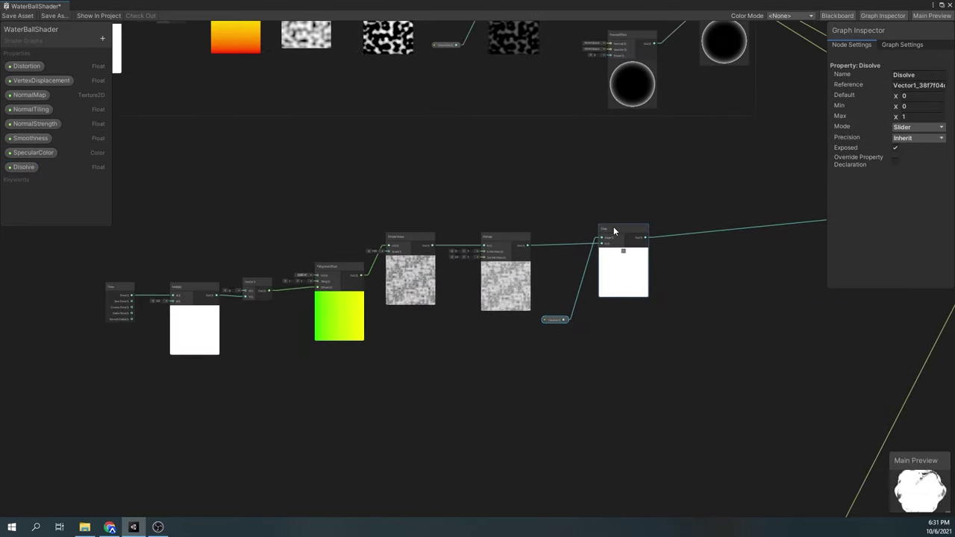
{"action": "middle_click_drag", "start_coordinate": [704, 251], "coordinate": [571, 263]}
{"action": "left_click", "coordinate": [494, 246]}
{"action": "middle_click_drag", "start_coordinate": [630, 278], "coordinate": [353, 331]}
{"action": "scroll", "coordinate": [629, 264], "scroll_direction": "up", "scroll_amount": 2}
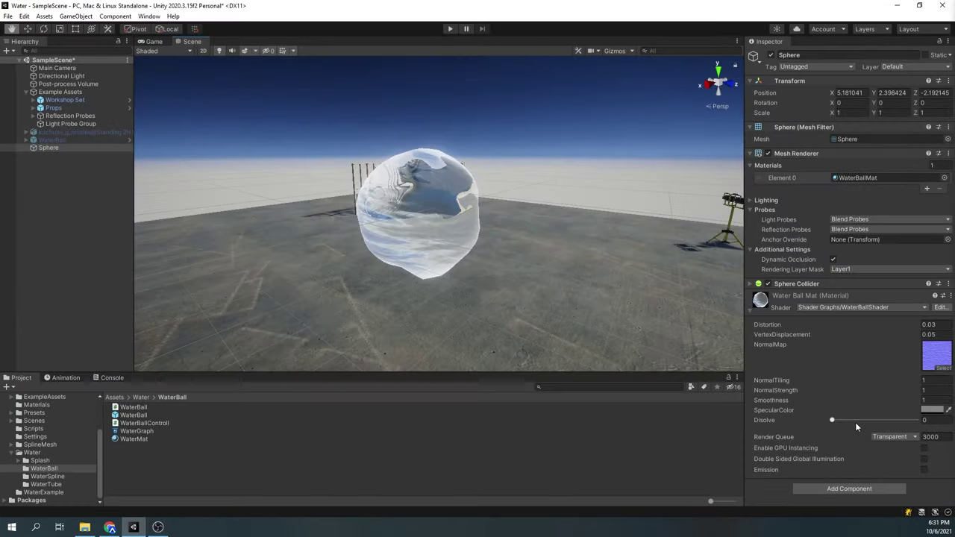
Vary the Disolve value of the sphere's WaterBallMat material to test the dissolve effect
{"action": "left_click_drag", "start_coordinate": [855, 422], "coordinate": [888, 437]}
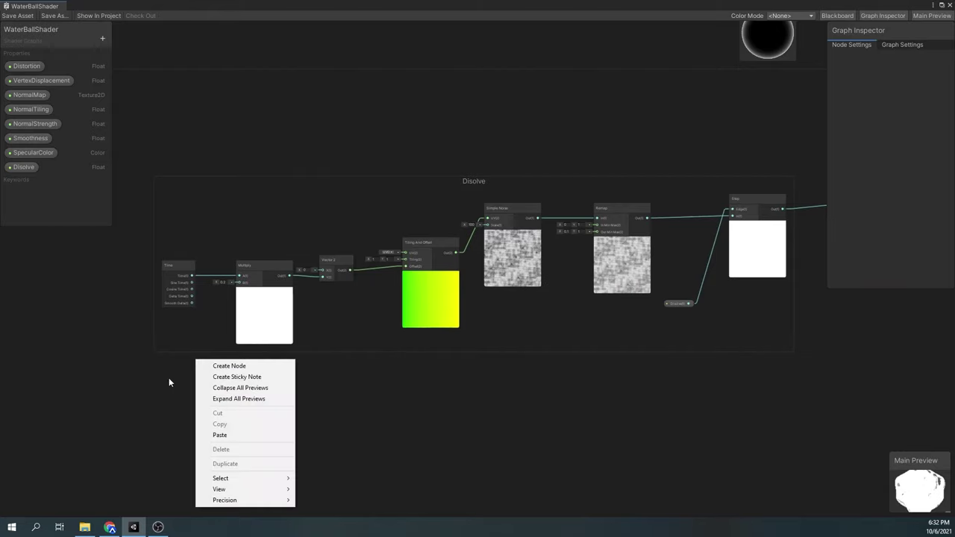
Add a UV node set to channel UV1 below the Disolve group and feed its output into a new Split node
{"action": "left_click", "coordinate": [221, 365]}
{"action": "type", "text": "uv"}
{"action": "key", "text": "Return"}
{"action": "left_click", "coordinate": [239, 395]}
{"action": "left_click", "coordinate": [251, 415]}
{"action": "left_click_drag", "start_coordinate": [215, 376], "coordinate": [304, 390]}
{"action": "scroll", "coordinate": [230, 383], "scroll_direction": "up", "scroll_amount": 3}
{"action": "type", "text": "split"}
{"action": "key", "text": "Return"}
Add the Vector 2 output and the Split node's R output with an Add node, feed it into Tiling And Offset's Offset, and arrange the nodes
{"action": "left_click_drag", "start_coordinate": [153, 302], "coordinate": [369, 211]}
{"action": "type", "text": "add"}
{"action": "key", "text": "Return"}
{"action": "left_click_drag", "start_coordinate": [330, 400], "coordinate": [366, 229]}
{"action": "left_click_drag", "start_coordinate": [442, 220], "coordinate": [497, 206]}
{"action": "scroll", "coordinate": [411, 298], "scroll_direction": "down", "scroll_amount": 1}
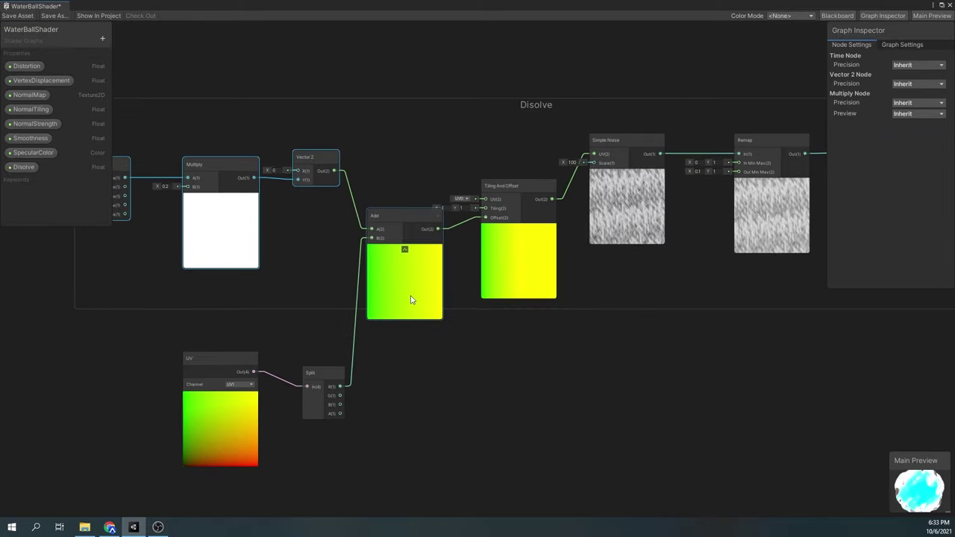
{"action": "left_click_drag", "start_coordinate": [412, 222], "coordinate": [350, 318]}
{"action": "left_click_drag", "start_coordinate": [289, 336], "coordinate": [282, 369]}
Delete the Disolve property node and create a Vertex Color node connected to a new Split node
{"action": "middle_click_drag", "start_coordinate": [613, 326], "coordinate": [426, 355]}
{"action": "left_click", "coordinate": [477, 345]}
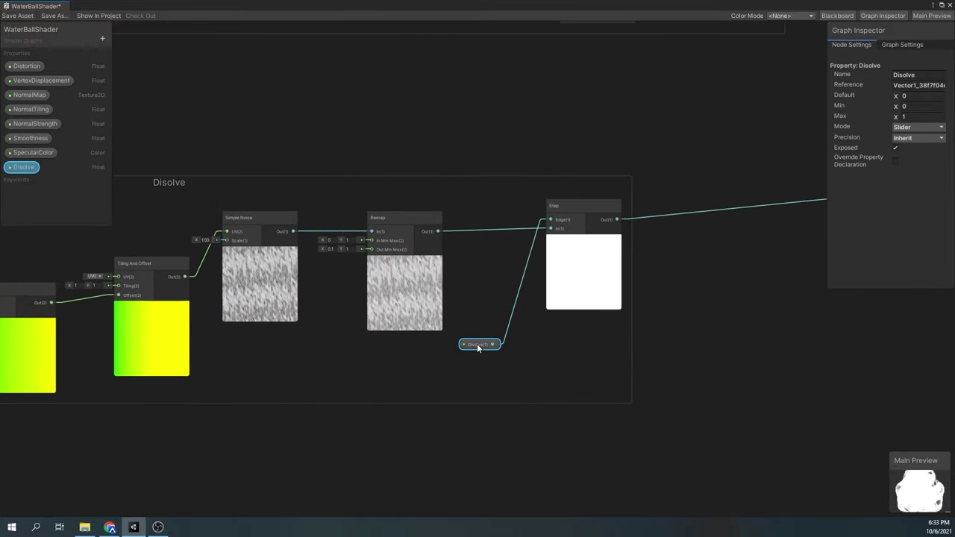
{"action": "key", "text": "Delete"}
{"action": "right_click", "coordinate": [323, 259]}
{"action": "left_click", "coordinate": [359, 269]}
{"action": "type", "text": "ver"}
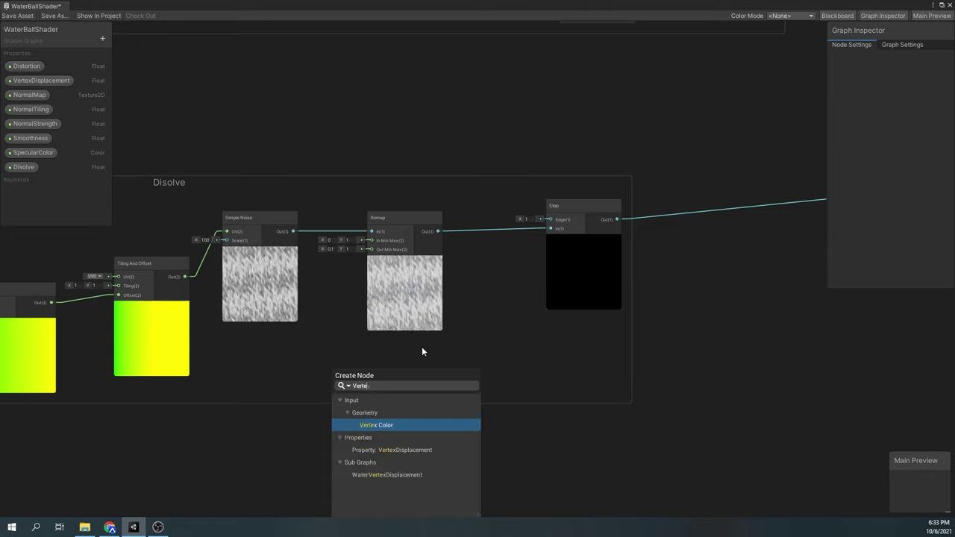
{"action": "key", "text": "Return"}
{"action": "middle_click_drag", "start_coordinate": [348, 405], "coordinate": [358, 362]}
{"action": "left_click_drag", "start_coordinate": [392, 389], "coordinate": [365, 393]}
{"action": "type", "text": "spl"}
{"action": "key", "text": "Return"}
Route the vertex color Split's A output through a One Minus node into the Step node's Edge input and tidy the new nodes
{"action": "left_click_drag", "start_coordinate": [397, 433], "coordinate": [561, 176]}
{"action": "left_click_drag", "start_coordinate": [397, 433], "coordinate": [436, 418]}
{"action": "type", "text": "one"}
{"action": "key", "text": "Return"}
{"action": "left_click_drag", "start_coordinate": [504, 426], "coordinate": [562, 176]}
{"action": "left_click_drag", "start_coordinate": [472, 427], "coordinate": [472, 411]}
{"action": "left_click_drag", "start_coordinate": [298, 385], "coordinate": [260, 391]}
{"action": "left_click_drag", "start_coordinate": [309, 383], "coordinate": [465, 418]}
{"action": "left_click_drag", "start_coordinate": [488, 398], "coordinate": [486, 392]}
{"action": "scroll", "coordinate": [737, 284], "scroll_direction": "down", "scroll_amount": 2}
{"action": "left_click", "coordinate": [292, 171]}
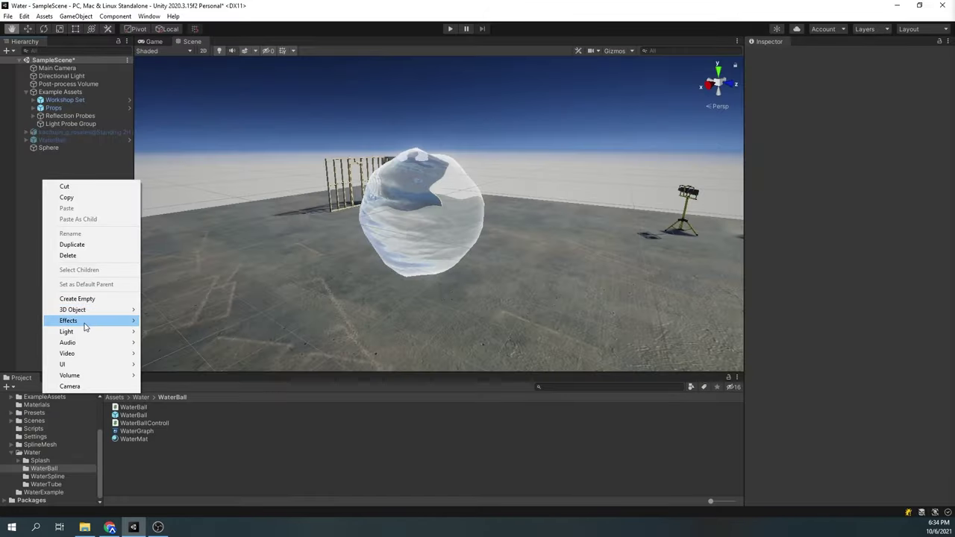
Create a Particle System in the scene and set its renderer to Mesh mode with the Sphere mesh
{"action": "left_click", "coordinate": [179, 319]}
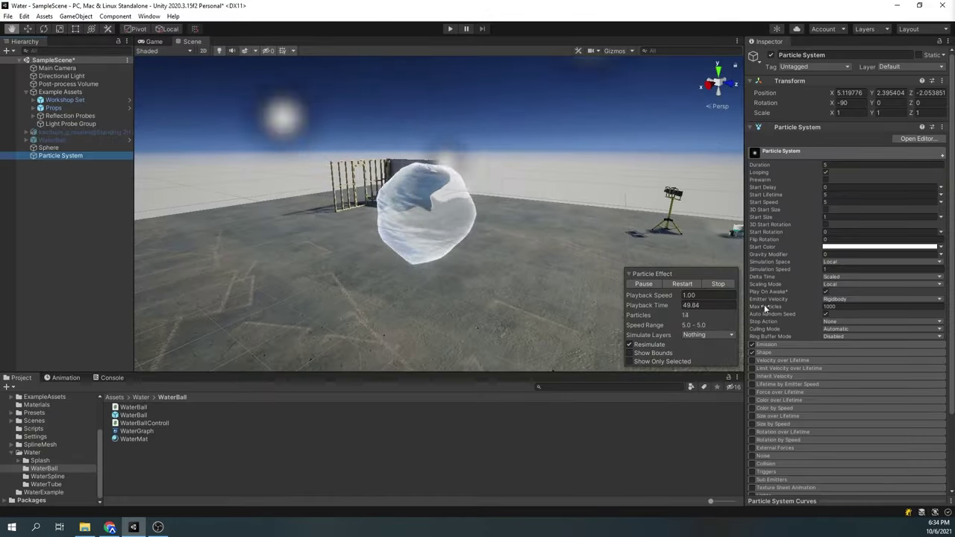
{"action": "scroll", "coordinate": [796, 439], "scroll_direction": "down", "scroll_amount": 10}
{"action": "left_click", "coordinate": [851, 266]}
{"action": "left_click", "coordinate": [847, 318]}
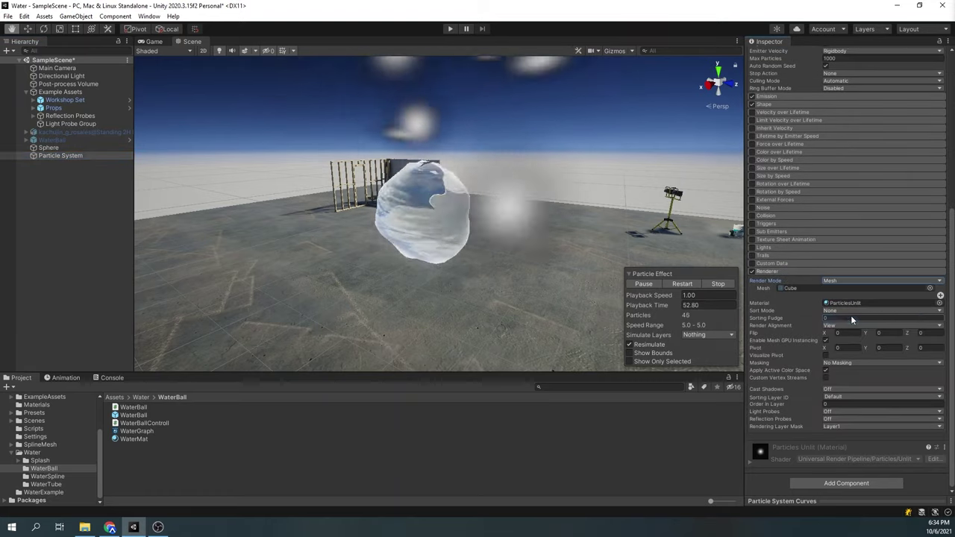
{"action": "left_click", "coordinate": [939, 289]}
{"action": "type", "text": "spher"}
{"action": "left_click", "coordinate": [862, 337]}
{"action": "double_click", "coordinate": [862, 337]}
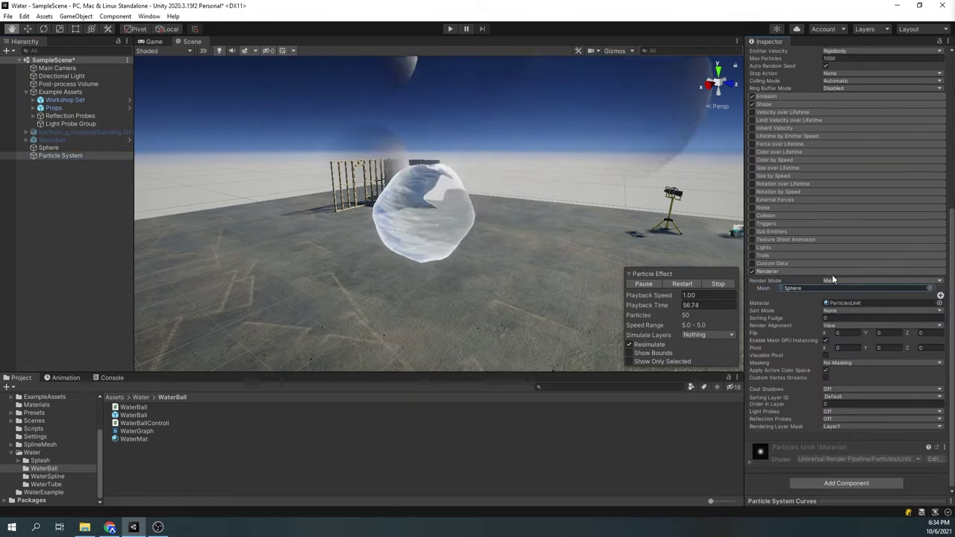
Set the particle system's Start Lifetime to 1 and Start Speed to 0.1
{"action": "left_click", "coordinate": [61, 156]}
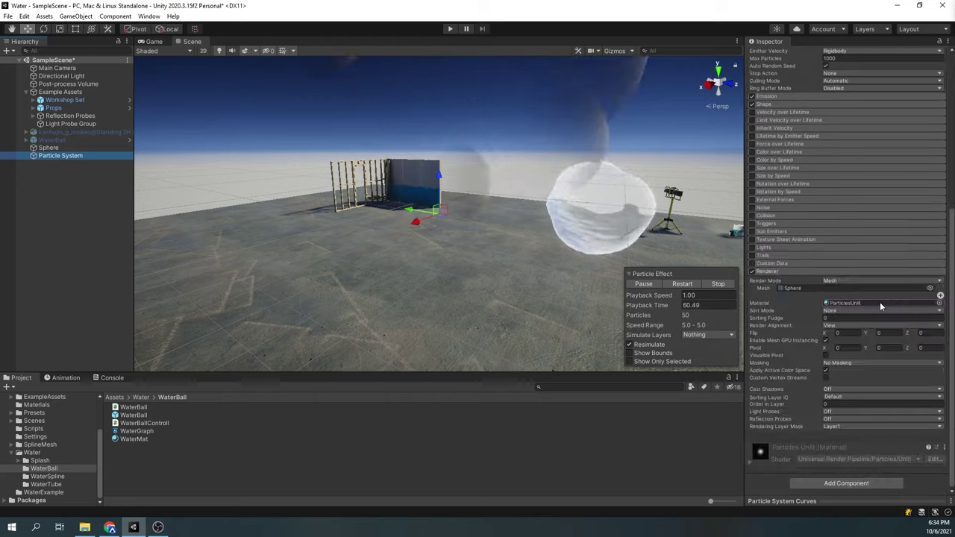
{"action": "left_click", "coordinate": [832, 195]}
{"action": "type", "text": "1"}
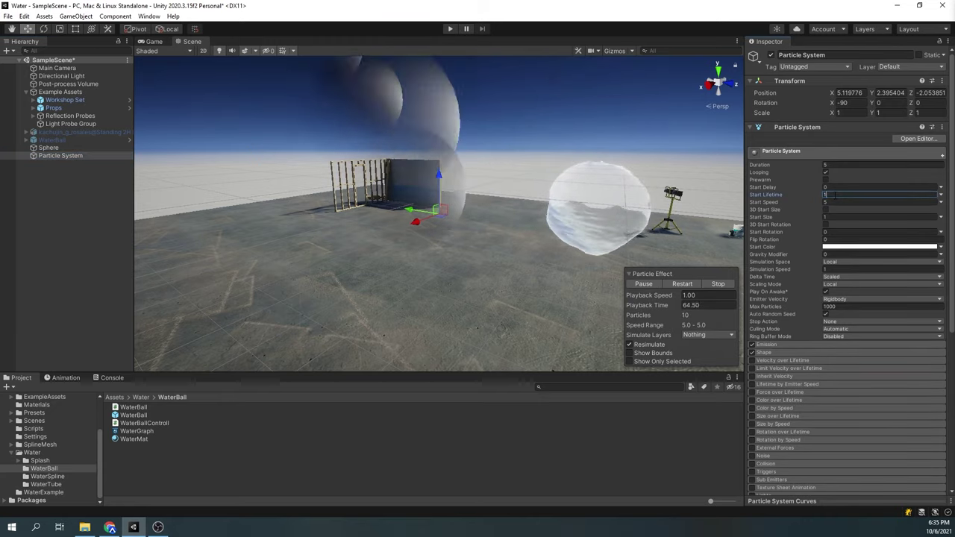
{"action": "key", "text": "Tab"}
{"action": "type", "text": "0"}
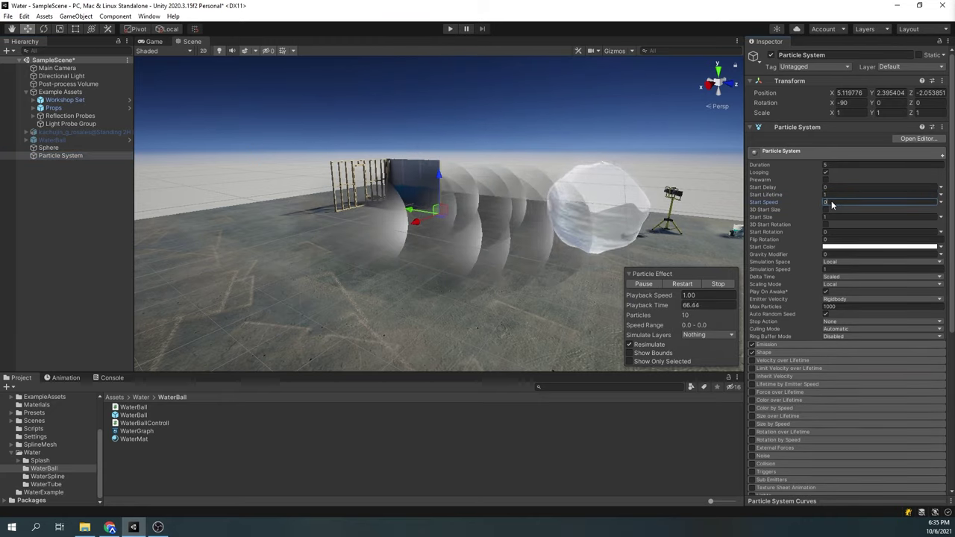
Set the particle emission shape to Sphere with radius 0.0001 and assign WaterBallMat as the particle material
{"action": "left_click", "coordinate": [756, 353]}
{"action": "left_click", "coordinate": [844, 362]}
{"action": "left_click", "coordinate": [849, 371]}
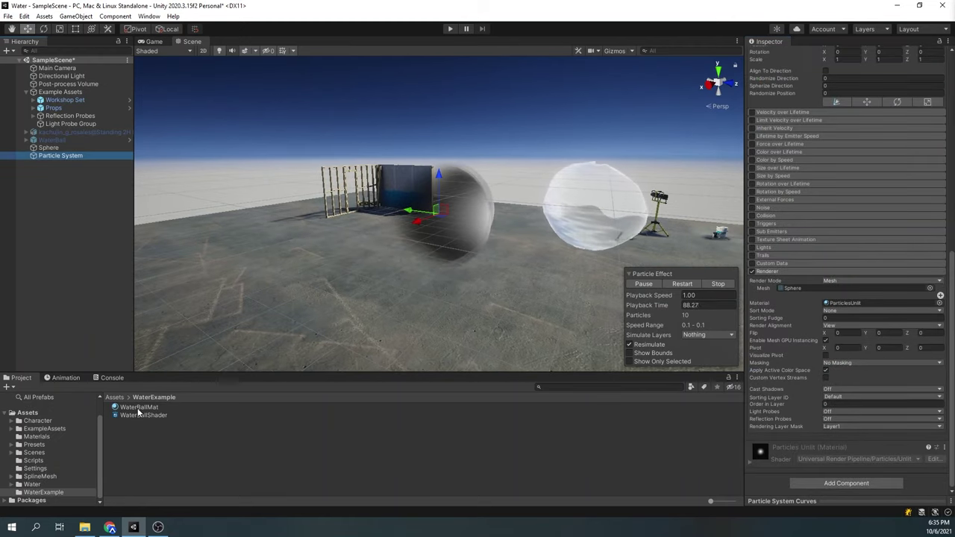
{"action": "left_click_drag", "start_coordinate": [138, 412], "coordinate": [769, 483]}
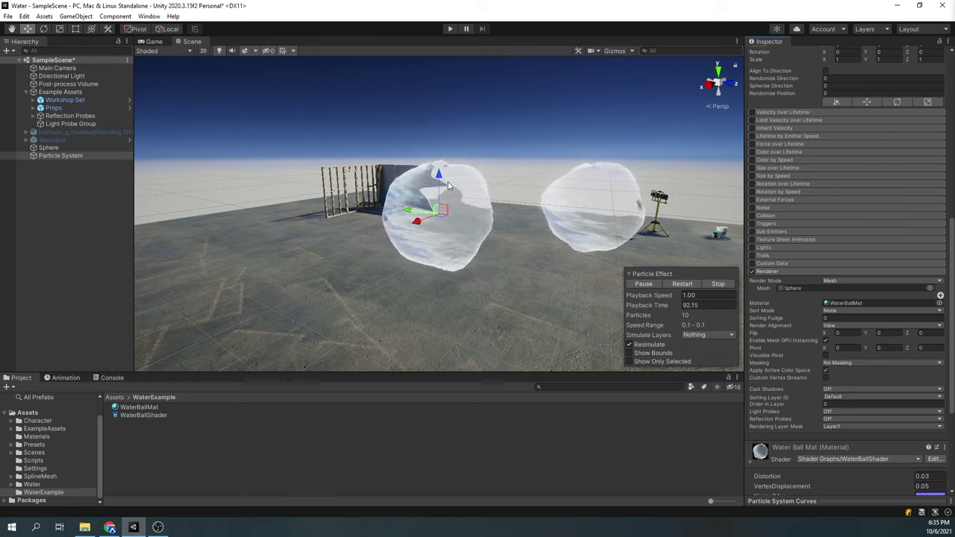
Enable Size over Lifetime and give it a curve that falls from 1 to 0
{"action": "scroll", "coordinate": [769, 308], "scroll_direction": "up", "scroll_amount": 5}
{"action": "left_click", "coordinate": [752, 359]}
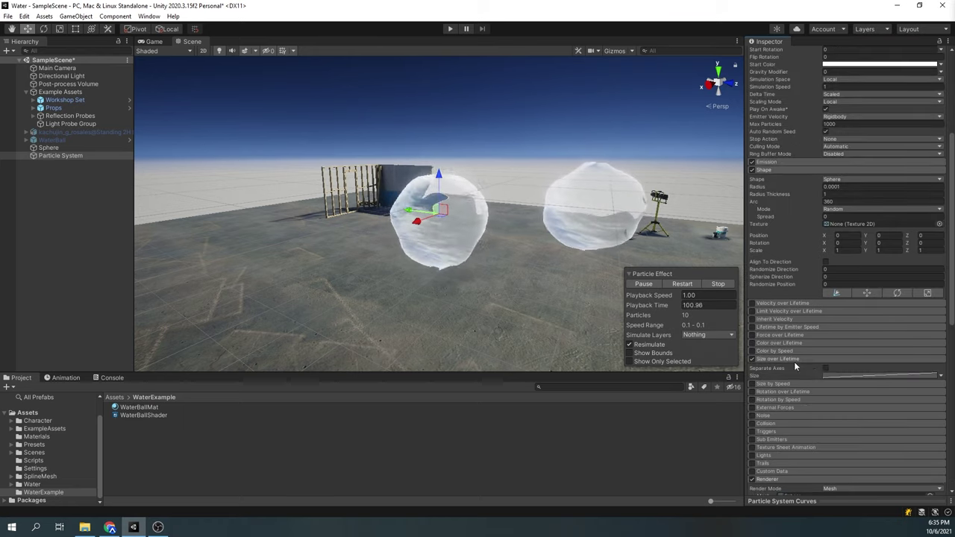
{"action": "left_click_drag", "start_coordinate": [820, 497], "coordinate": [834, 380]}
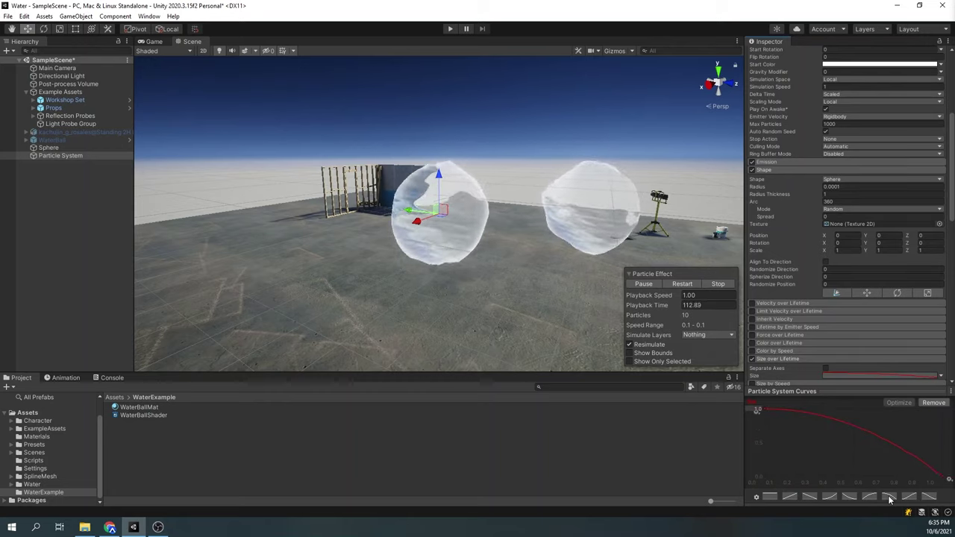
Enable Custom Vertex Streams in the particle renderer and add the UV2 and Custom1.xyzw streams
{"action": "scroll", "coordinate": [818, 309], "scroll_direction": "down", "scroll_amount": 6}
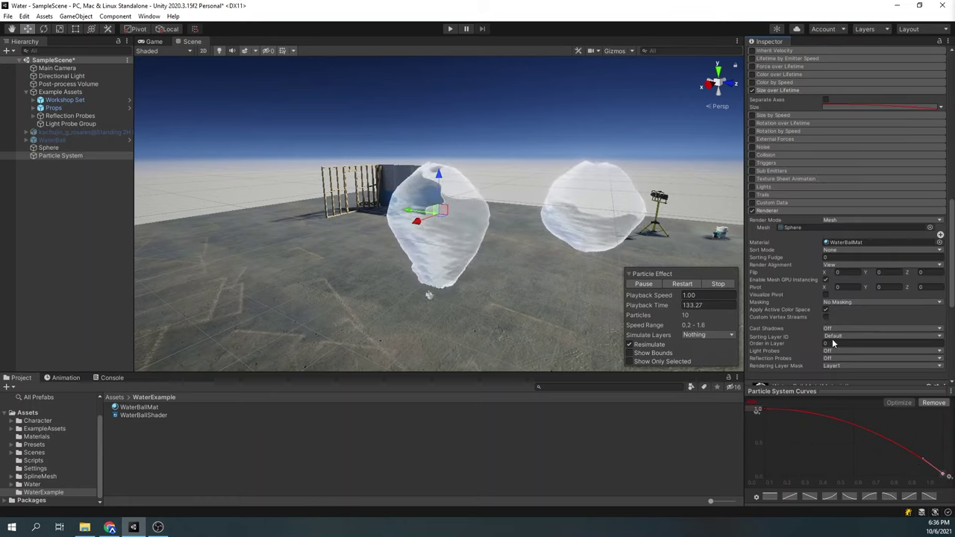
{"action": "left_click", "coordinate": [826, 318]}
{"action": "scroll", "coordinate": [830, 320], "scroll_direction": "down", "scroll_amount": 2}
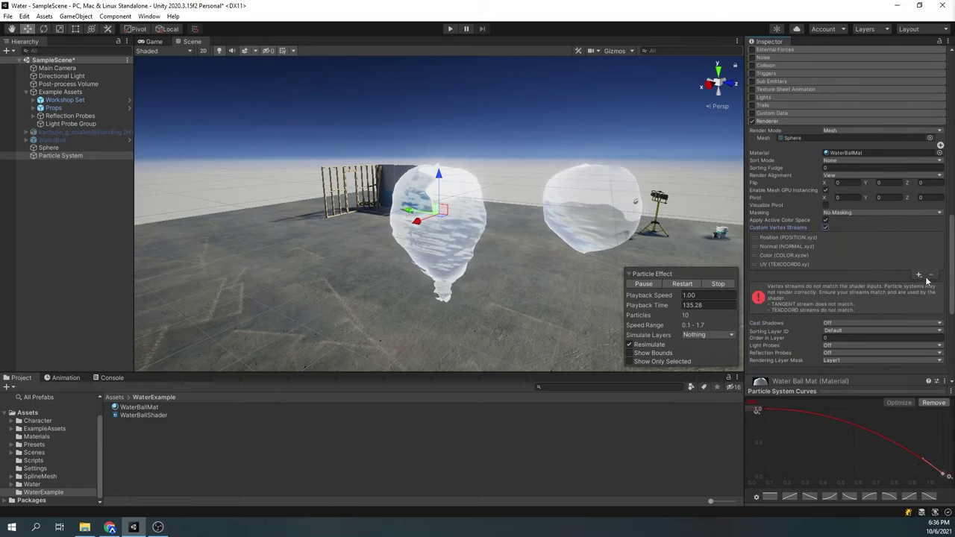
{"action": "left_click", "coordinate": [919, 277]}
{"action": "mouse_move", "coordinate": [907, 292]}
{"action": "left_click", "coordinate": [839, 296]}
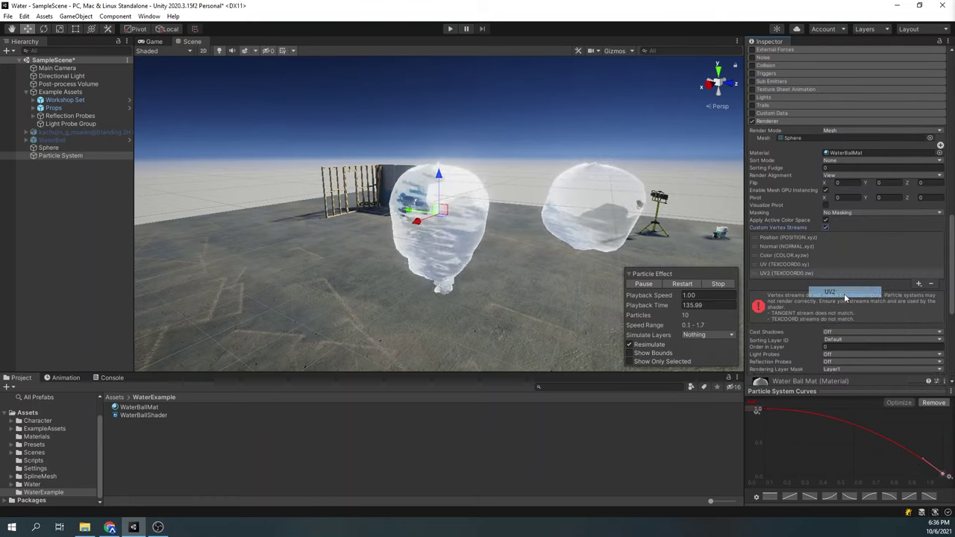
{"action": "left_click", "coordinate": [918, 285]}
{"action": "mouse_move", "coordinate": [911, 403]}
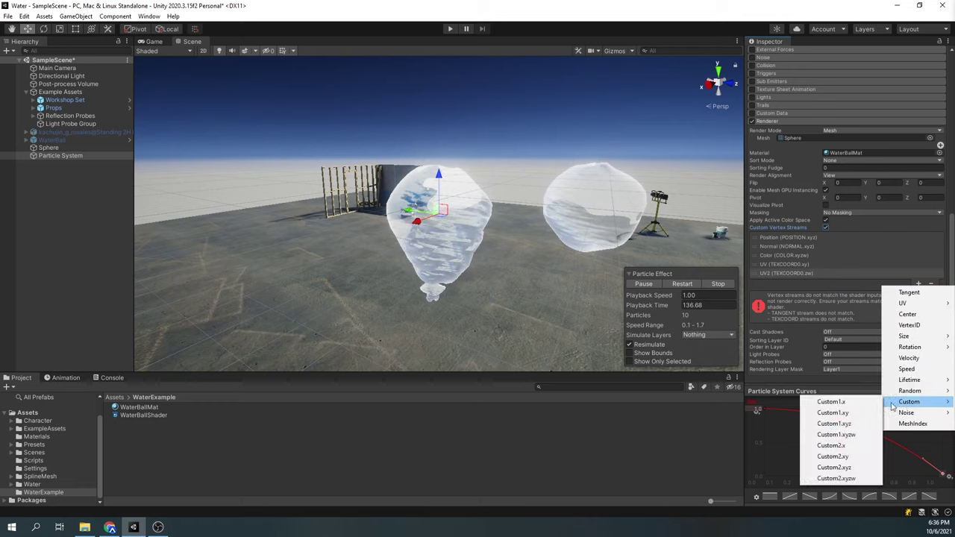
{"action": "left_click", "coordinate": [833, 435]}
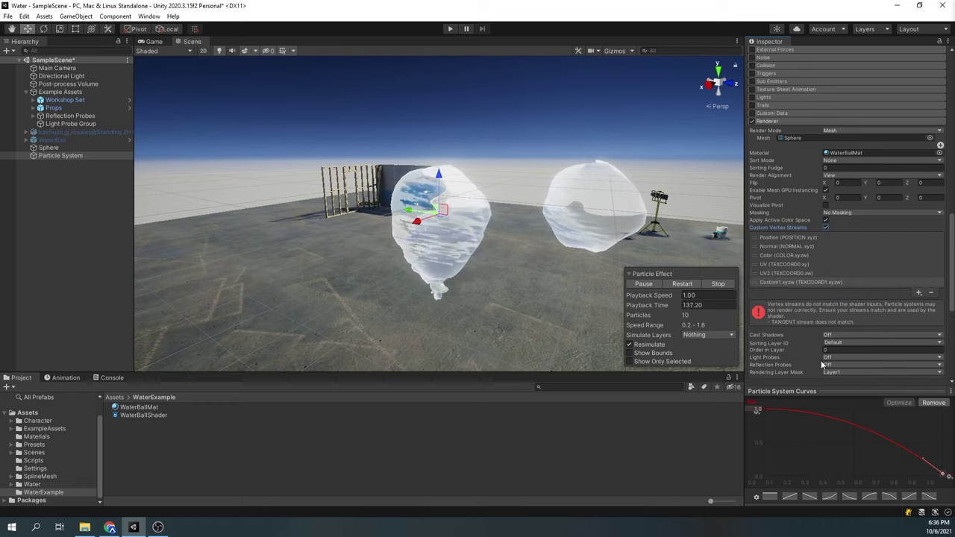
Enable Custom Data with Custom1 in Vector mode and make its X component random between the constants -1 and 1
{"action": "left_click", "coordinate": [776, 112]}
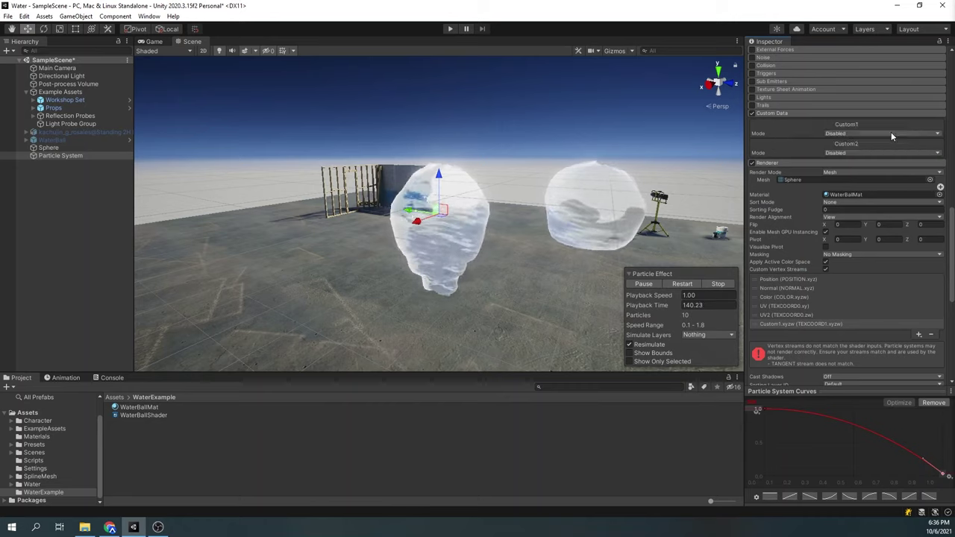
{"action": "left_click", "coordinate": [850, 154]}
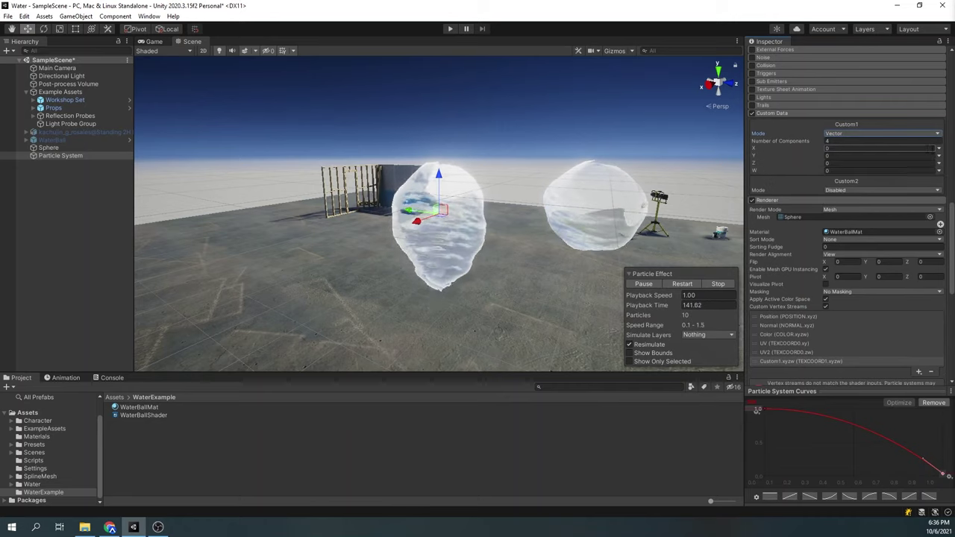
{"action": "left_click", "coordinate": [938, 148]}
{"action": "left_click", "coordinate": [904, 180]}
{"action": "left_click", "coordinate": [852, 148]}
{"action": "type", "text": "-1"}
{"action": "key", "text": "Tab"}
{"action": "type", "text": "1"}
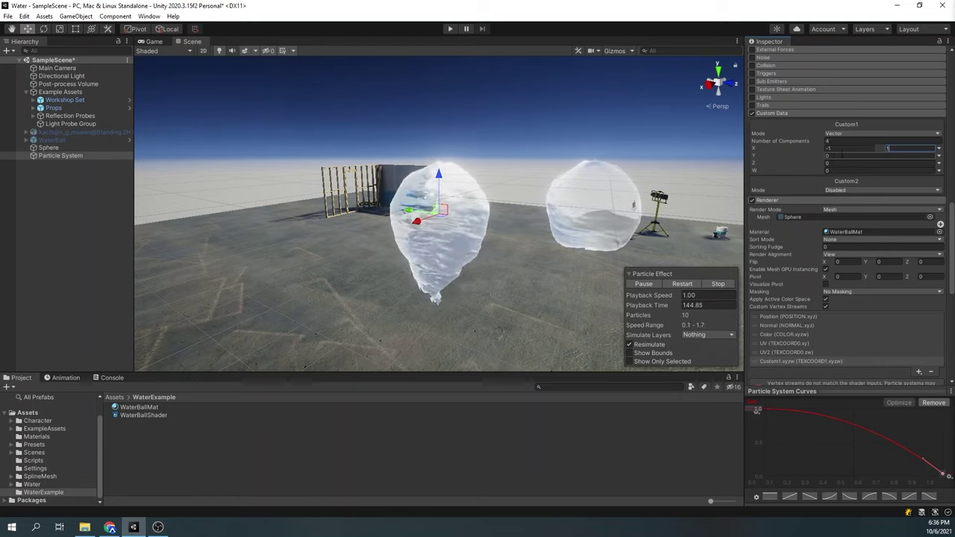
Enable Color over Lifetime with a white gradient whose alpha fades to 0 at the 100% location
{"action": "scroll", "coordinate": [773, 153], "scroll_direction": "up", "scroll_amount": 3}
{"action": "scroll", "coordinate": [781, 144], "scroll_direction": "up", "scroll_amount": 6}
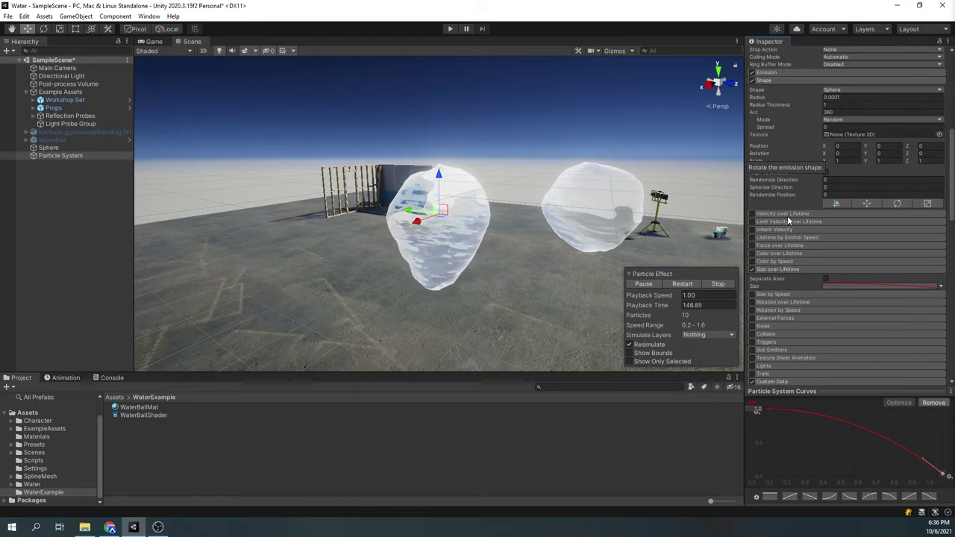
{"action": "left_click", "coordinate": [752, 254]}
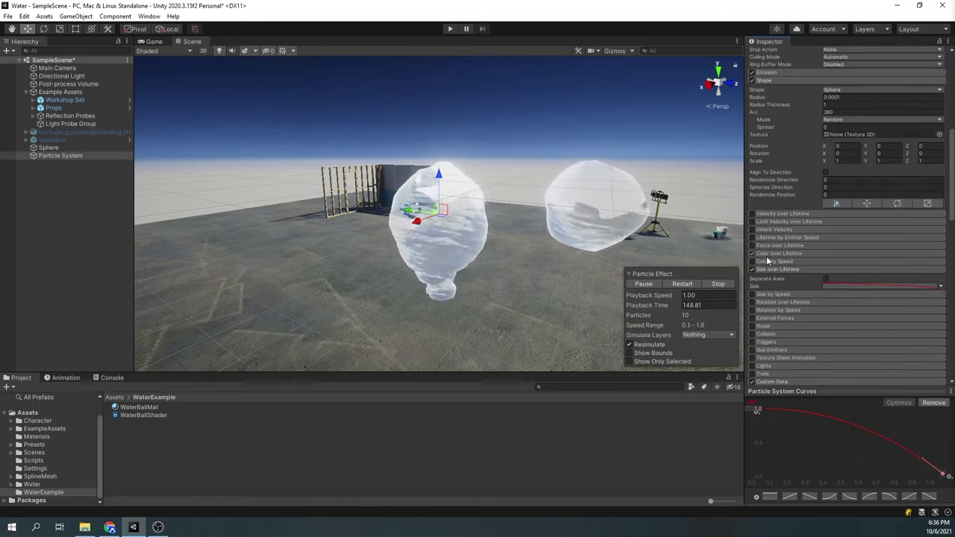
{"action": "left_click", "coordinate": [779, 253]}
{"action": "left_click", "coordinate": [859, 264]}
{"action": "left_click", "coordinate": [861, 228]}
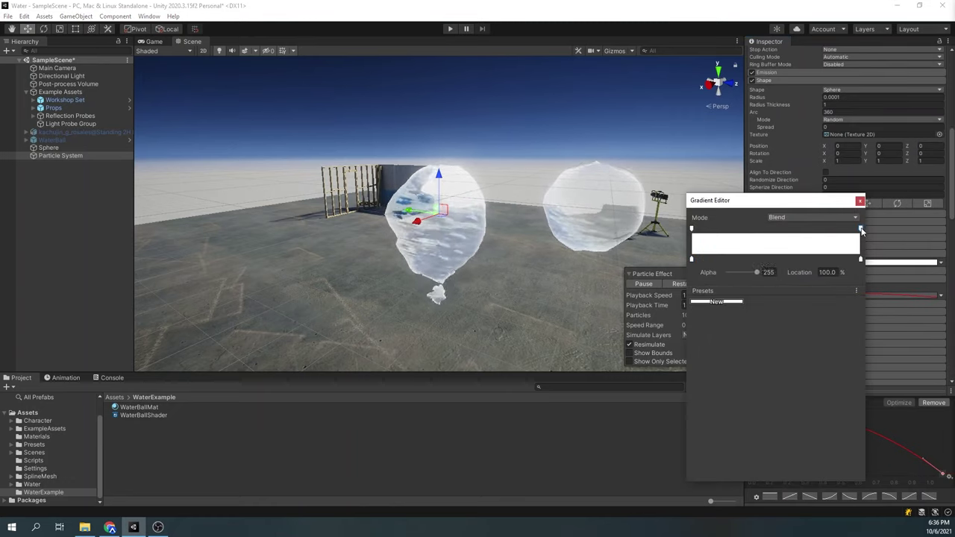
{"action": "left_click_drag", "start_coordinate": [760, 271], "coordinate": [676, 277]}
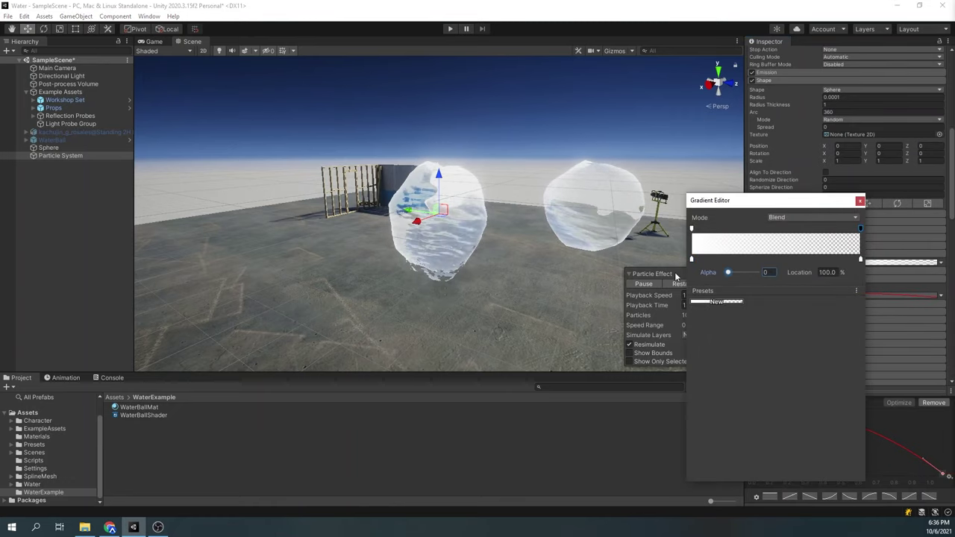
{"action": "left_click", "coordinate": [859, 201]}
Duplicate the particle system, name the original WaterBallParticle, and nest the copy under it as WaterBallTrail
{"action": "mouse_move", "coordinate": [473, 258]}
{"action": "left_mouse_down", "text": "alt"}
{"action": "mouse_move", "coordinate": [483, 244]}
{"action": "mouse_move", "coordinate": [482, 255]}
{"action": "left_mouse_up", "text": "alt"}
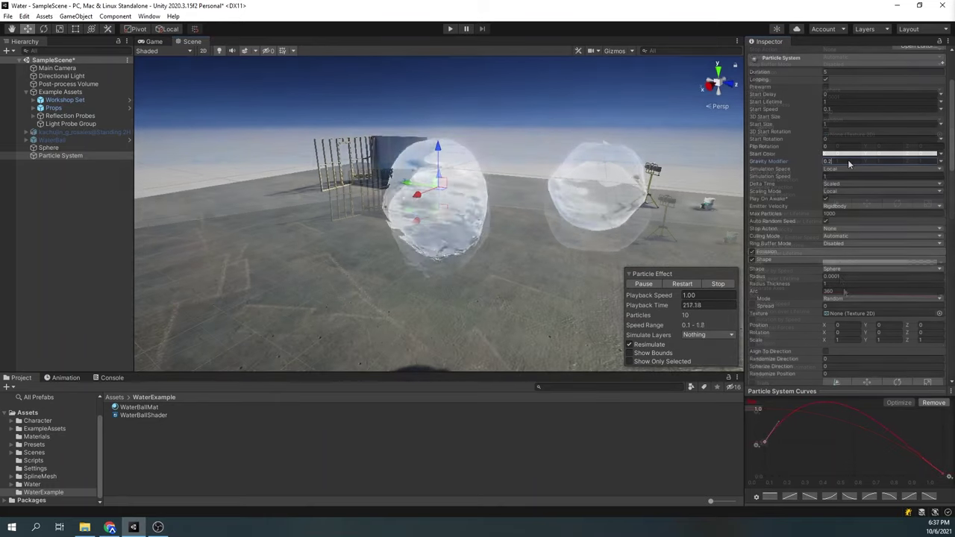
{"action": "left_click", "coordinate": [112, 194]}
{"action": "left_click", "coordinate": [49, 149]}
{"action": "left_click", "coordinate": [47, 154]}
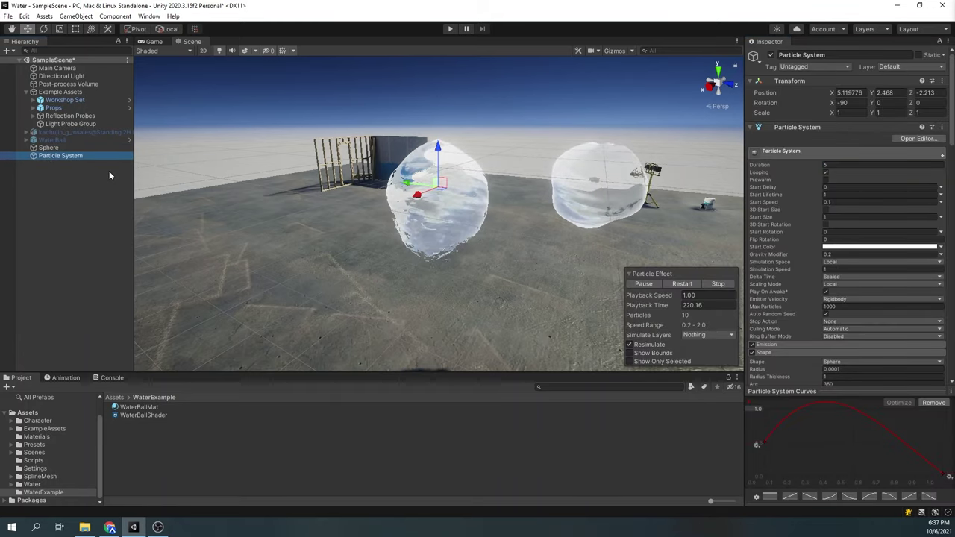
{"action": "key", "text": "ctrl+d"}
{"action": "left_click_drag", "start_coordinate": [75, 157], "coordinate": [64, 156]}
{"action": "left_click", "coordinate": [59, 155]}
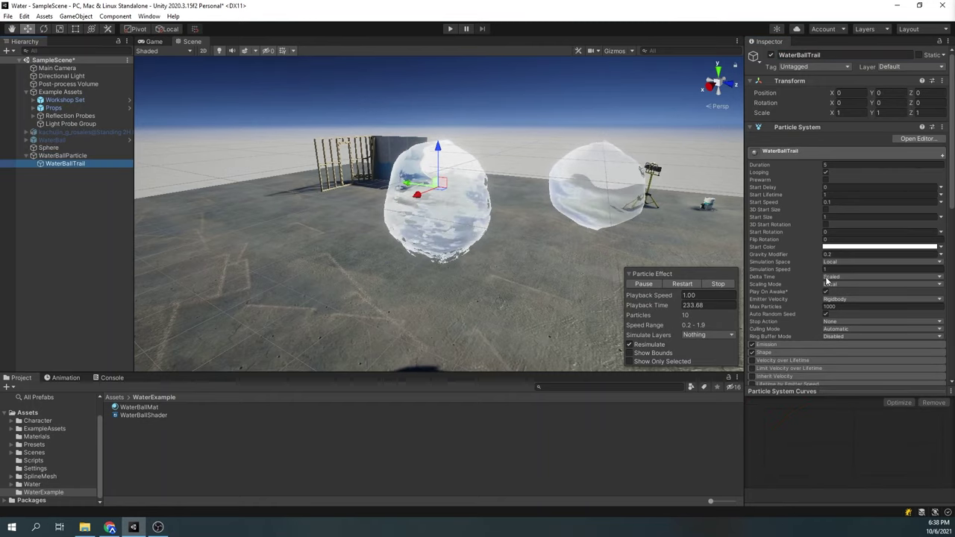
Set WaterBallTrail's Simulation Space to World, Rate over Time to 0 and Rate over Distance to 5, and move the ball to test the trail
{"action": "left_click", "coordinate": [846, 262]}
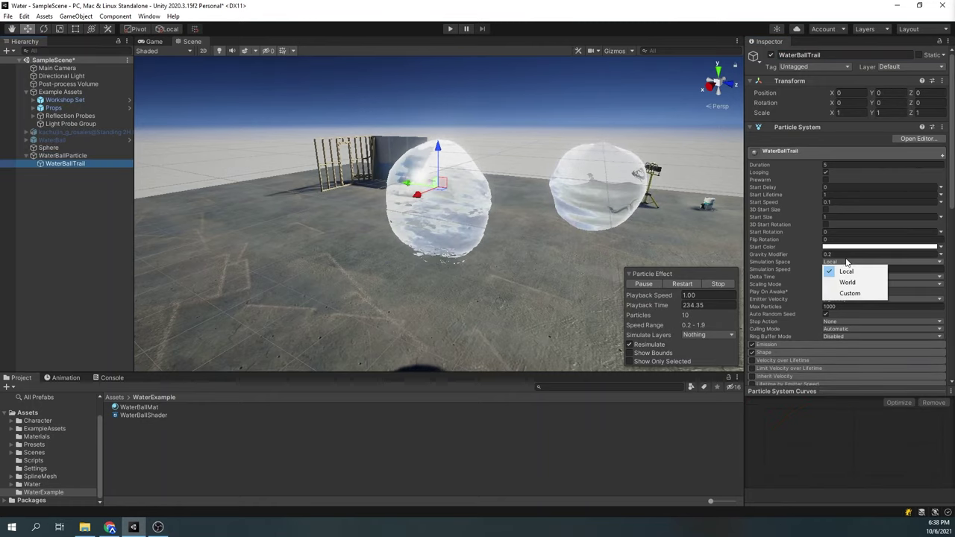
{"action": "left_click", "coordinate": [845, 283]}
{"action": "left_click", "coordinate": [777, 344]}
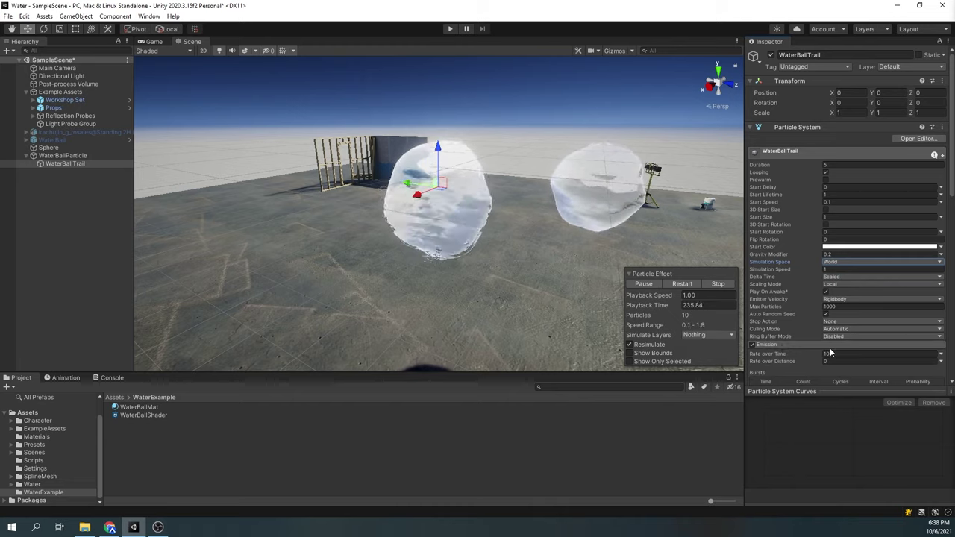
{"action": "scroll", "coordinate": [824, 345], "scroll_direction": "down", "scroll_amount": 3}
{"action": "left_click", "coordinate": [843, 265]}
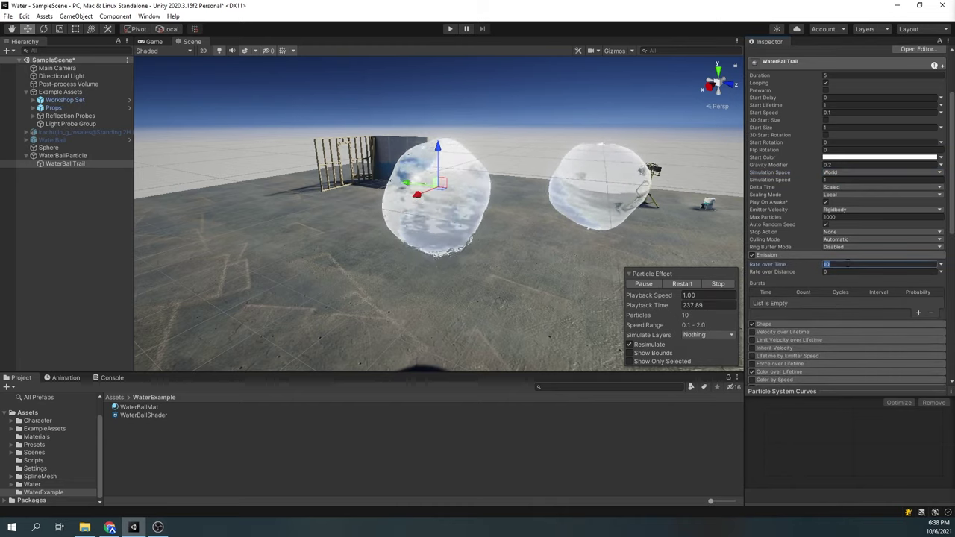
{"action": "type", "text": "0"}
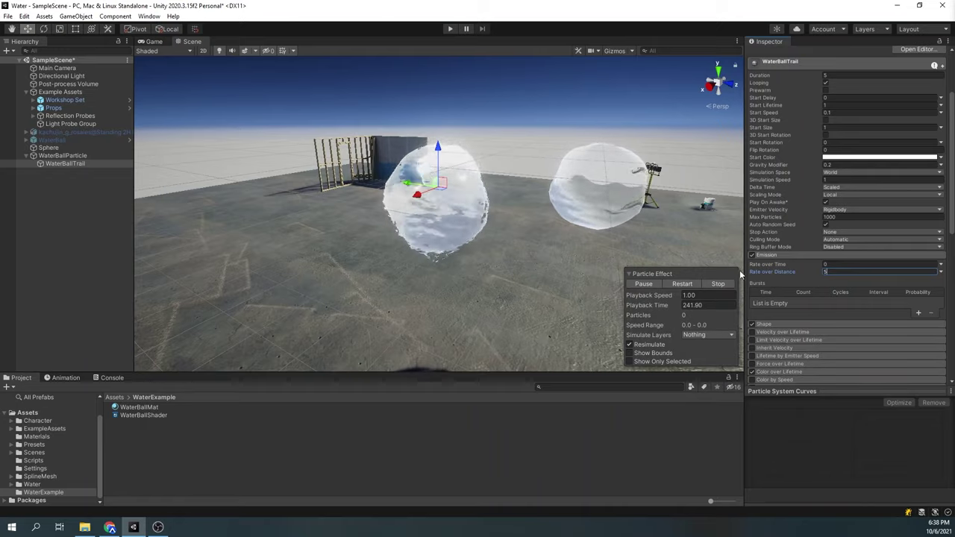
{"action": "left_click_drag", "start_coordinate": [438, 180], "coordinate": [452, 209]}
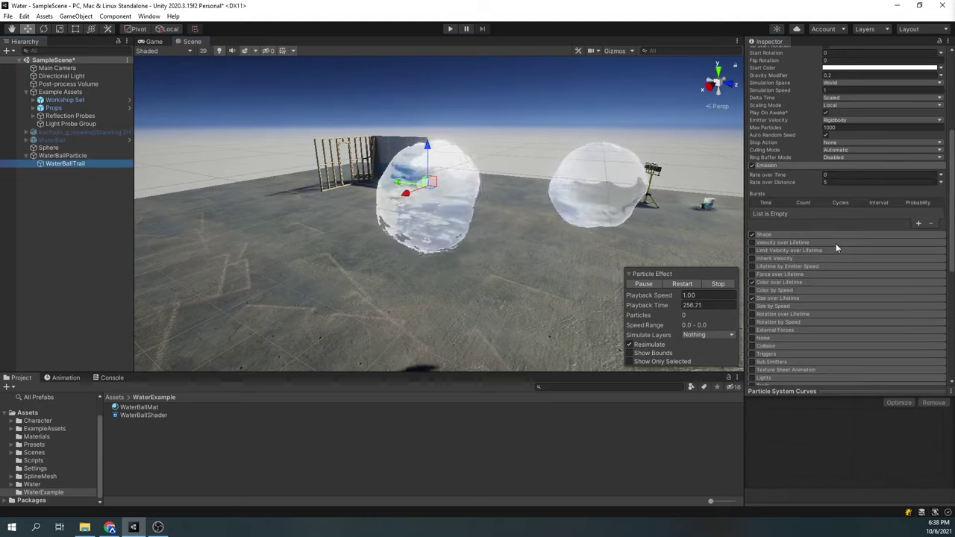
Give WaterBallTrail a Size over Lifetime curve that falls from 1 to 0
{"action": "left_click", "coordinate": [792, 297]}
{"action": "left_click", "coordinate": [840, 317]}
{"action": "scroll", "coordinate": [823, 313], "scroll_direction": "up", "scroll_amount": 2}
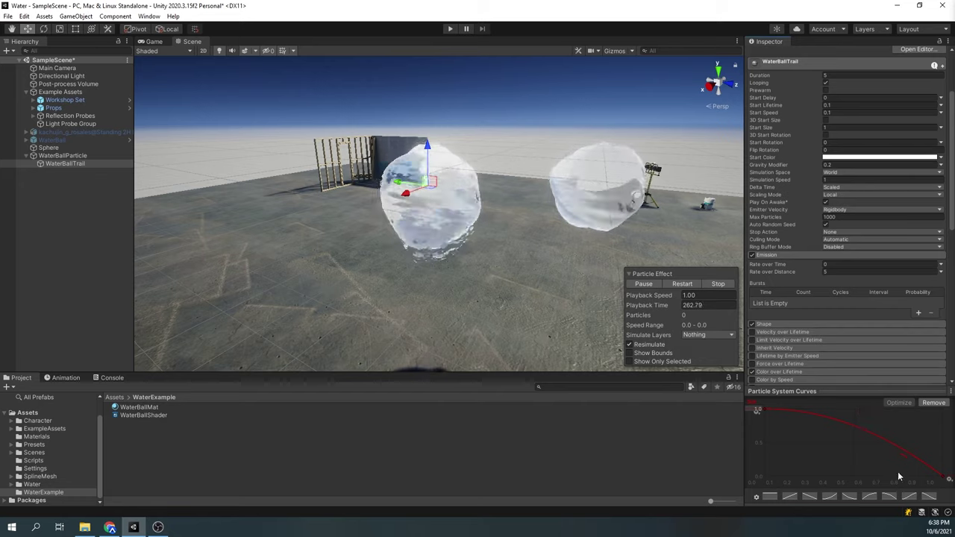
{"action": "scroll", "coordinate": [840, 224], "scroll_direction": "up", "scroll_amount": 3}
Reduce WaterBallTrail's Start Size to below 1 and move WaterBallParticle vertically to test the trail
{"action": "left_click", "coordinate": [835, 216]}
{"action": "type", "text": "0."}
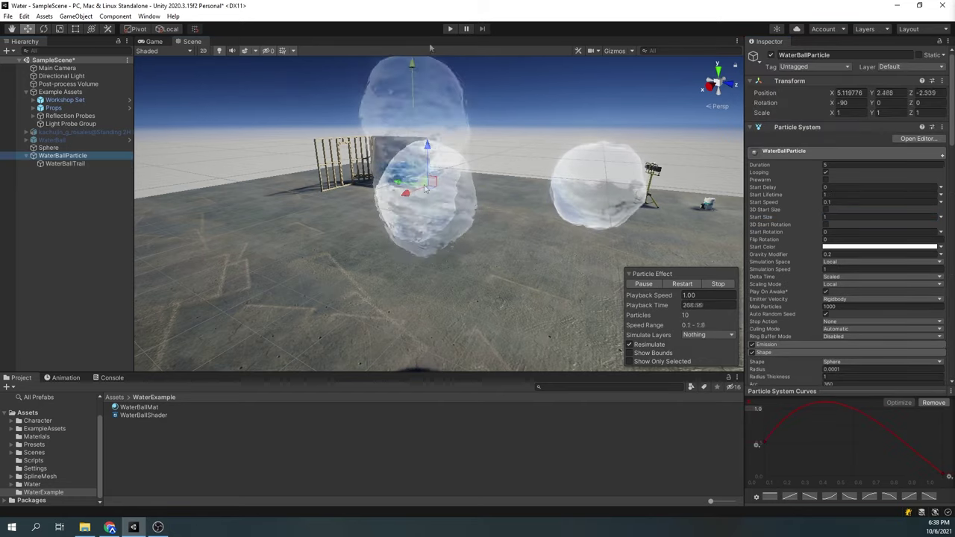
{"action": "left_click_drag", "start_coordinate": [416, 90], "coordinate": [416, 121]}
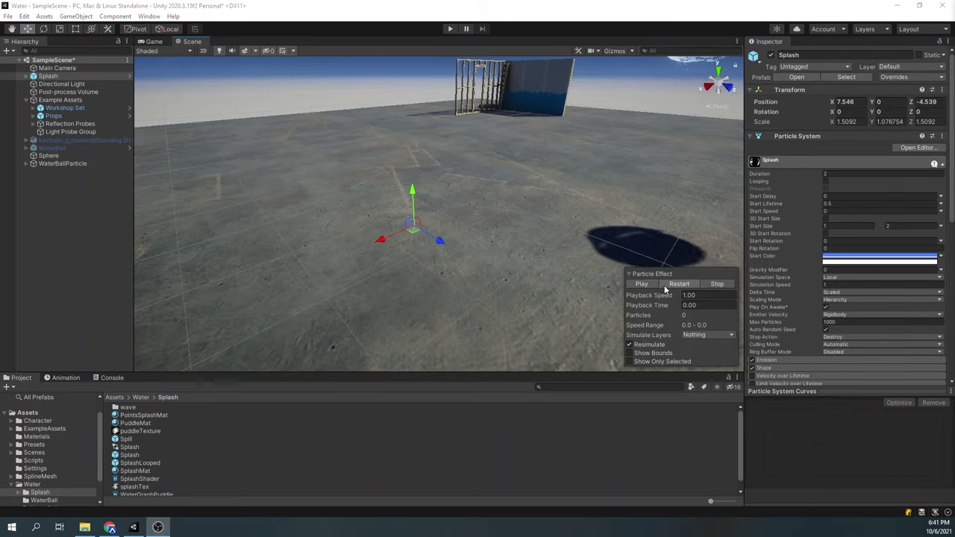
Replay the Splash effect and scrub its playback time to examine how the splash forms
{"action": "left_click", "coordinate": [665, 286]}
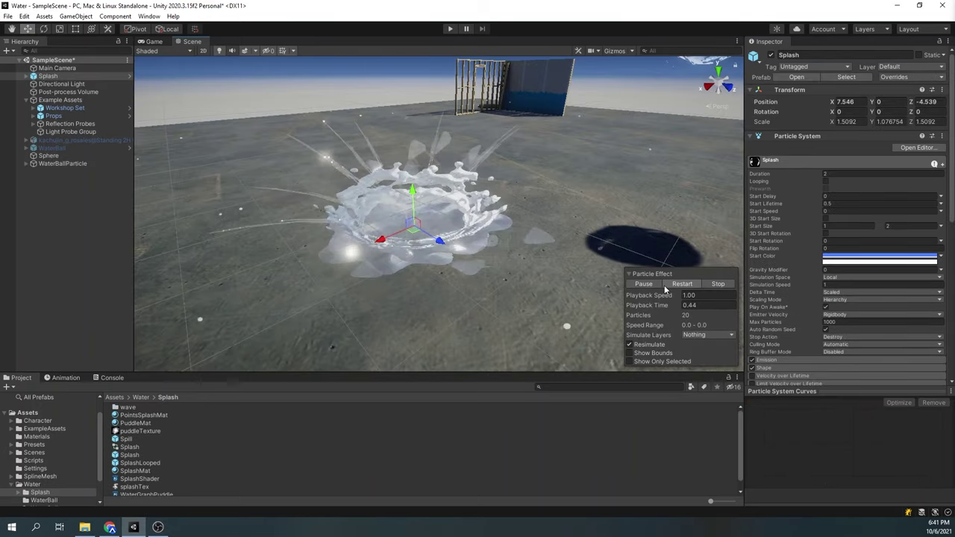
{"action": "left_click", "coordinate": [673, 284]}
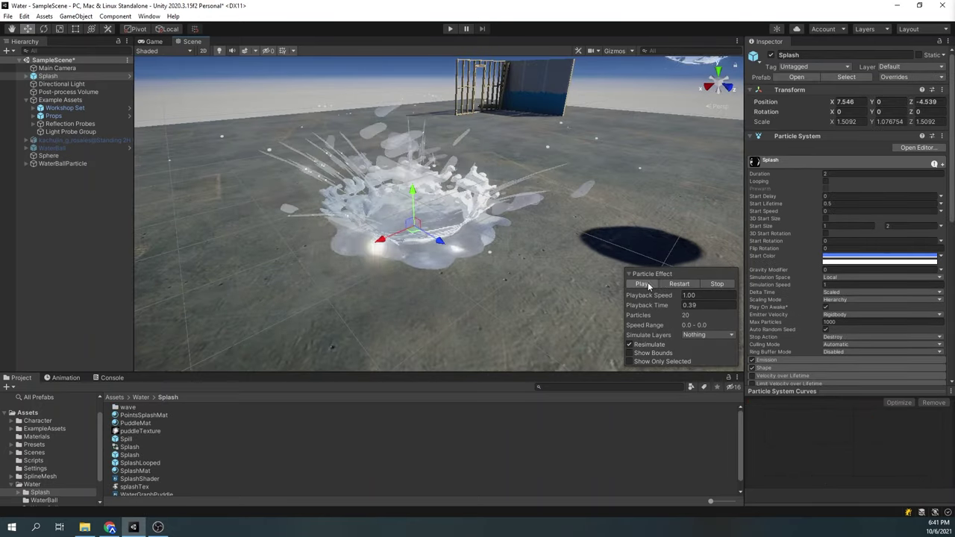
{"action": "left_click_drag", "start_coordinate": [669, 306], "coordinate": [527, 321]}
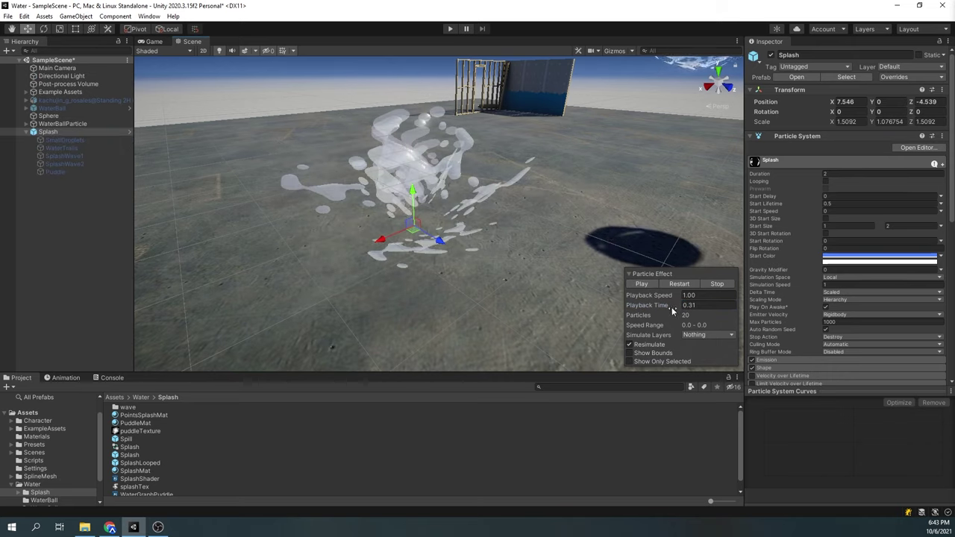
{"action": "left_click_drag", "start_coordinate": [672, 311], "coordinate": [658, 309]}
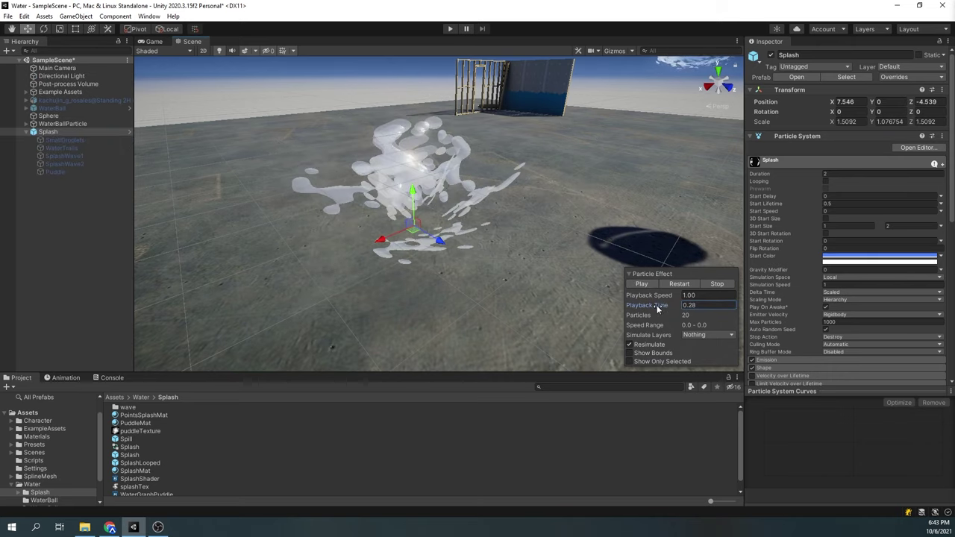
Expand the Splash Mat material's properties on the Splash object and open its SplashShader graph
{"action": "scroll", "coordinate": [845, 270], "scroll_direction": "down", "scroll_amount": 5}
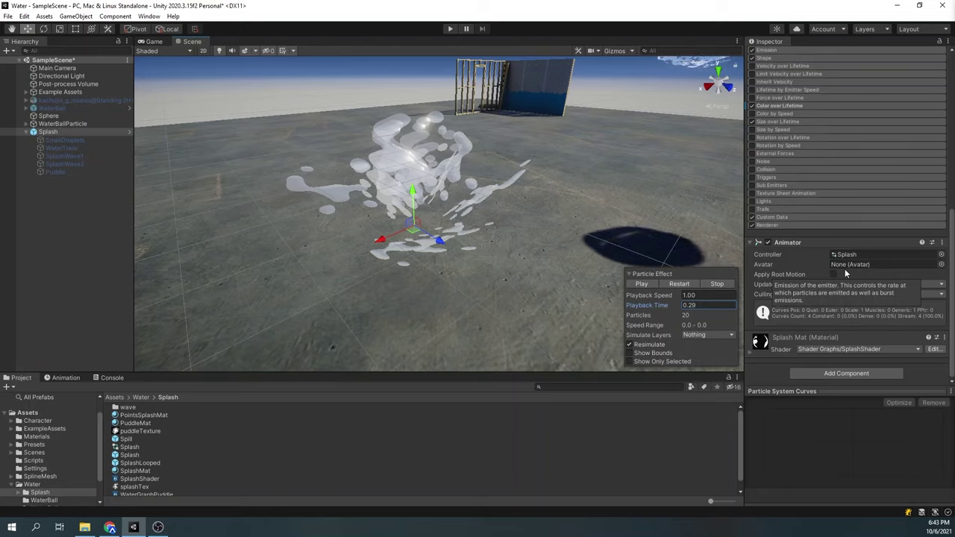
{"action": "left_click", "coordinate": [774, 342]}
{"action": "scroll", "coordinate": [793, 322], "scroll_direction": "down", "scroll_amount": 4}
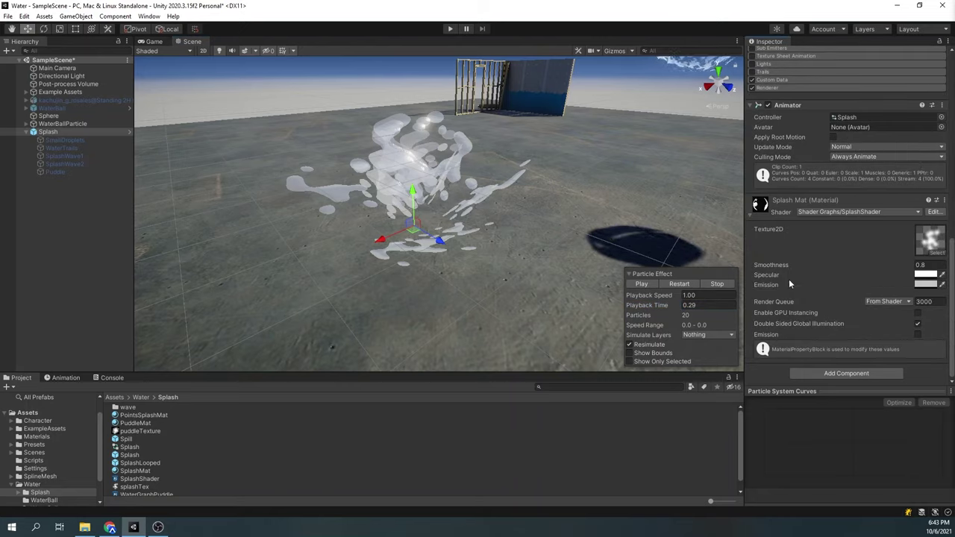
{"action": "left_click", "coordinate": [935, 212]}
Examine how SplashShader's texture, Step, Normal From Height, Vertex Color and Multiply nodes feed the fragment outputs
{"action": "scroll", "coordinate": [281, 282], "scroll_direction": "up", "scroll_amount": 5}
{"action": "scroll", "coordinate": [309, 252], "scroll_direction": "down", "scroll_amount": 3}
{"action": "middle_click_drag", "start_coordinate": [309, 255], "coordinate": [397, 270]}
{"action": "middle_click_drag", "start_coordinate": [555, 242], "coordinate": [392, 216]}
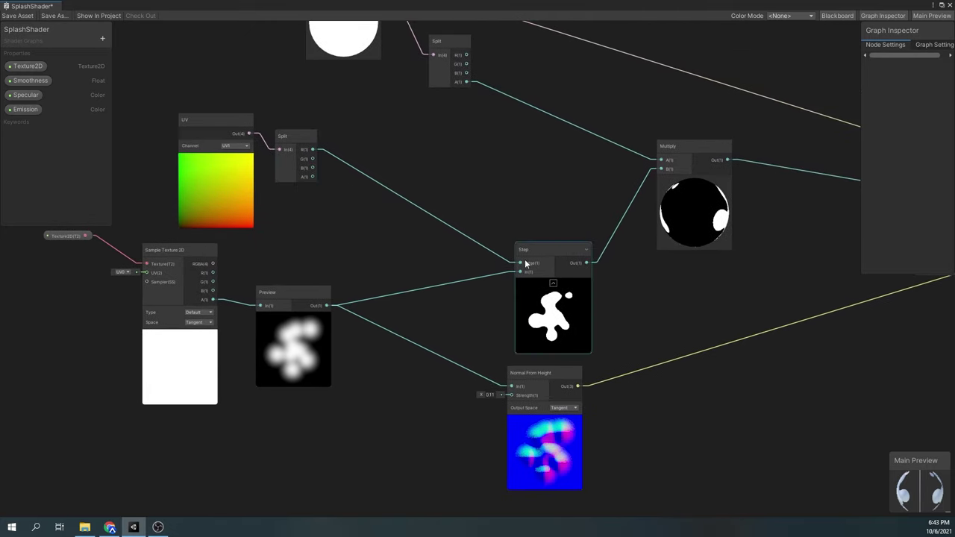
{"action": "middle_click_drag", "start_coordinate": [484, 331], "coordinate": [492, 262]}
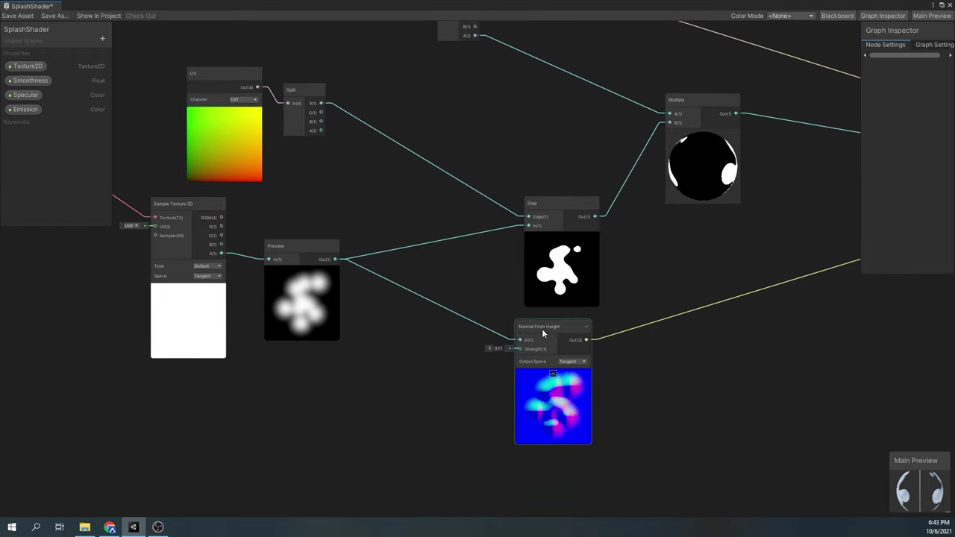
{"action": "middle_click_drag", "start_coordinate": [746, 272], "coordinate": [405, 375]}
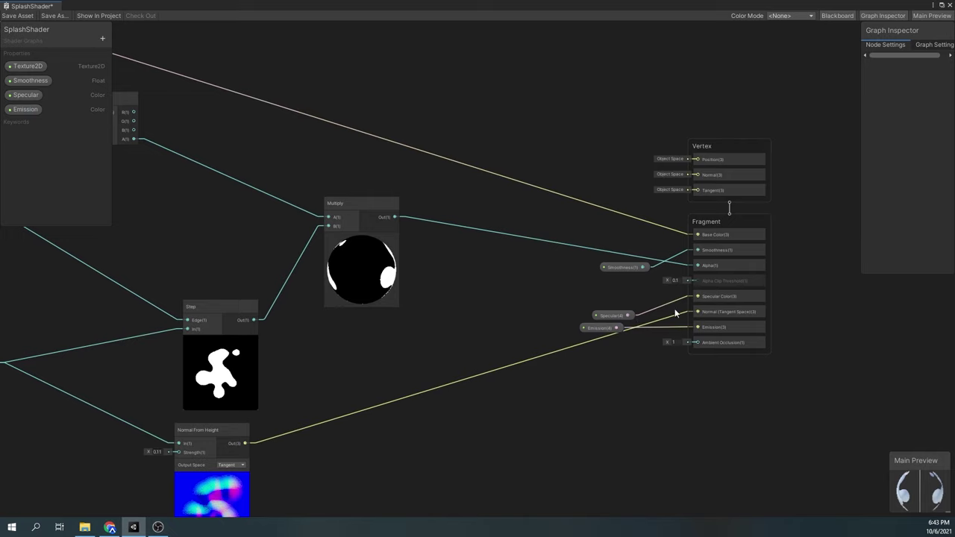
{"action": "middle_click_drag", "start_coordinate": [404, 293], "coordinate": [494, 303]}
{"action": "middle_click_drag", "start_coordinate": [549, 330], "coordinate": [574, 334]}
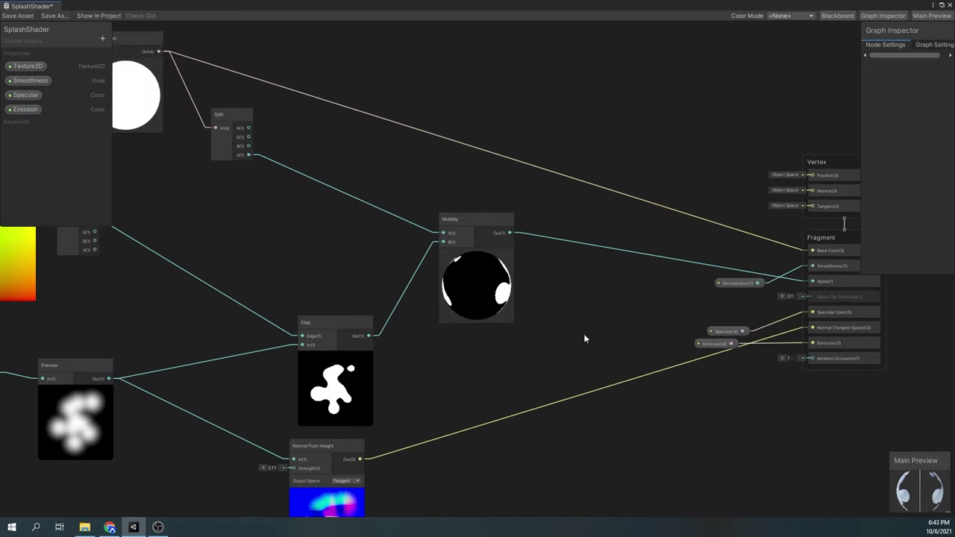
{"action": "middle_click_drag", "start_coordinate": [343, 215], "coordinate": [444, 262]}
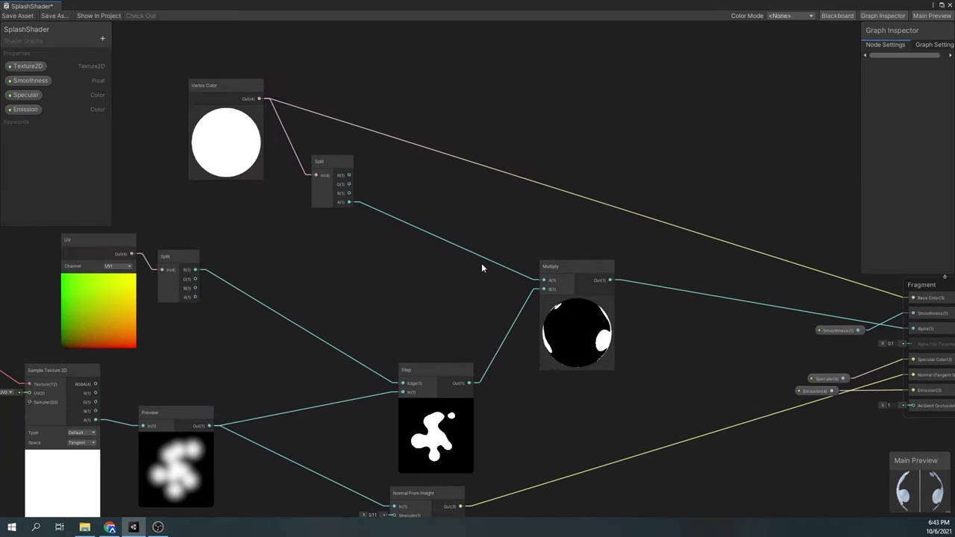
Show SplashShader's Graph Settings in a widened Graph Inspector to review its workflow, surface and two-sided options
{"action": "middle_click_drag", "start_coordinate": [701, 335], "coordinate": [517, 319]}
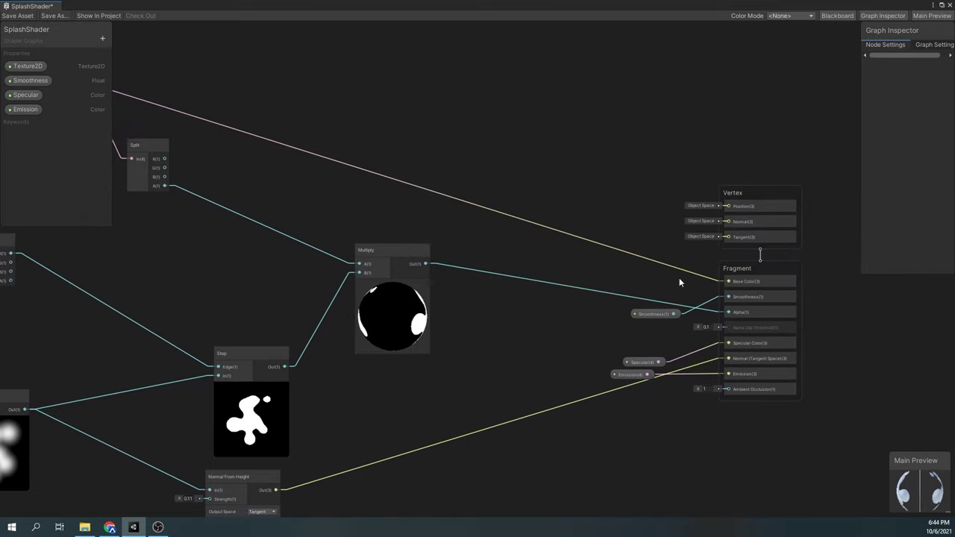
{"action": "left_click", "coordinate": [933, 44]}
{"action": "left_click_drag", "start_coordinate": [862, 272], "coordinate": [810, 263]}
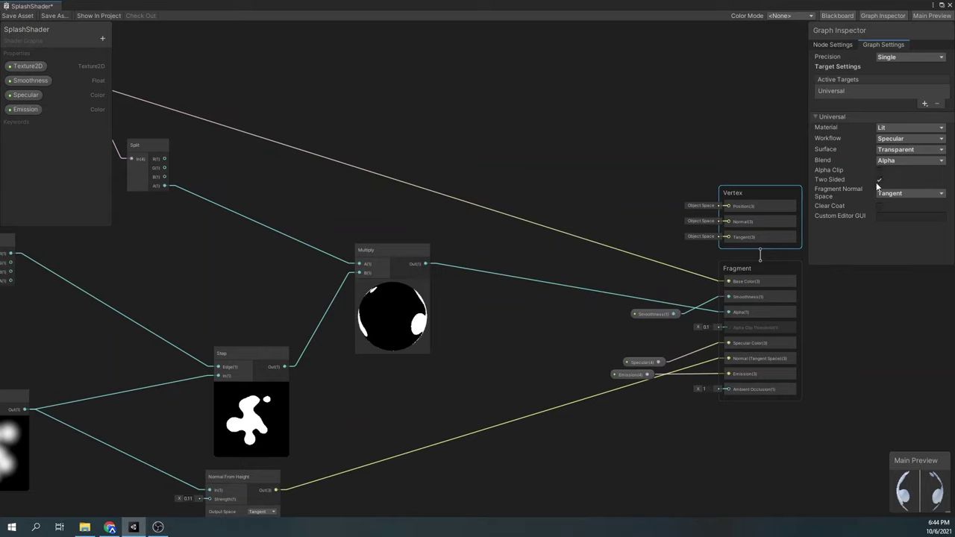
Space out the Specular, Emission and Smoothness property nodes beside SplashShader's Fragment block
{"action": "middle_click_drag", "start_coordinate": [550, 288], "coordinate": [467, 245]}
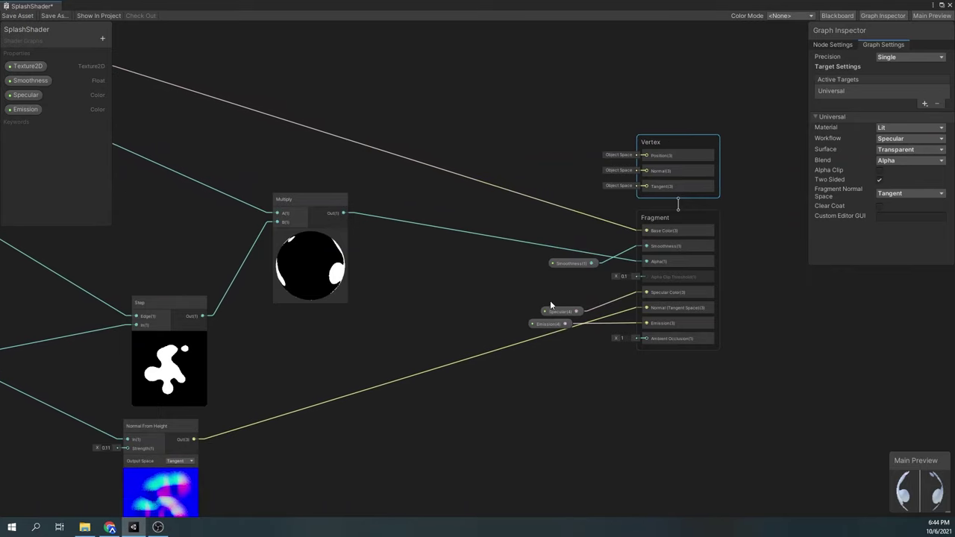
{"action": "left_click", "coordinate": [553, 312]}
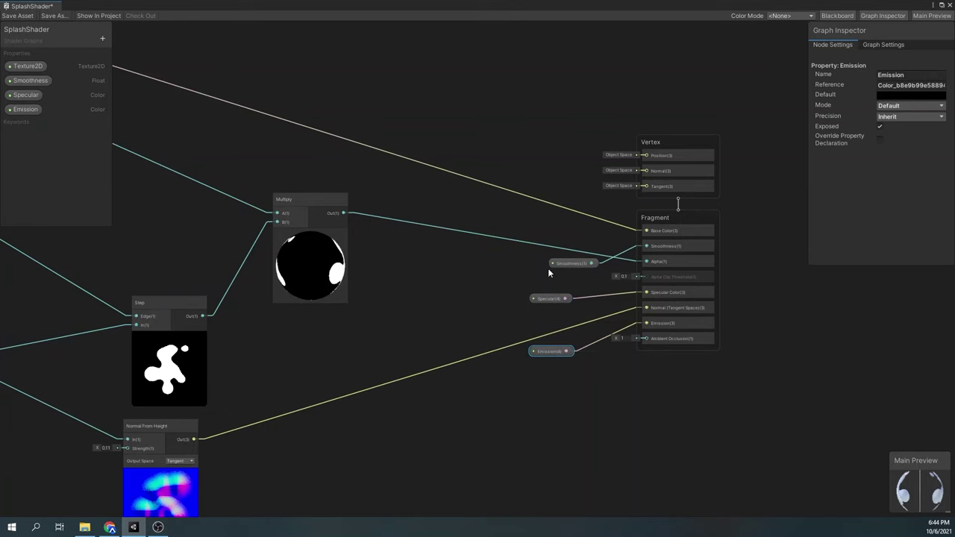
{"action": "left_click_drag", "start_coordinate": [558, 263], "coordinate": [553, 258]}
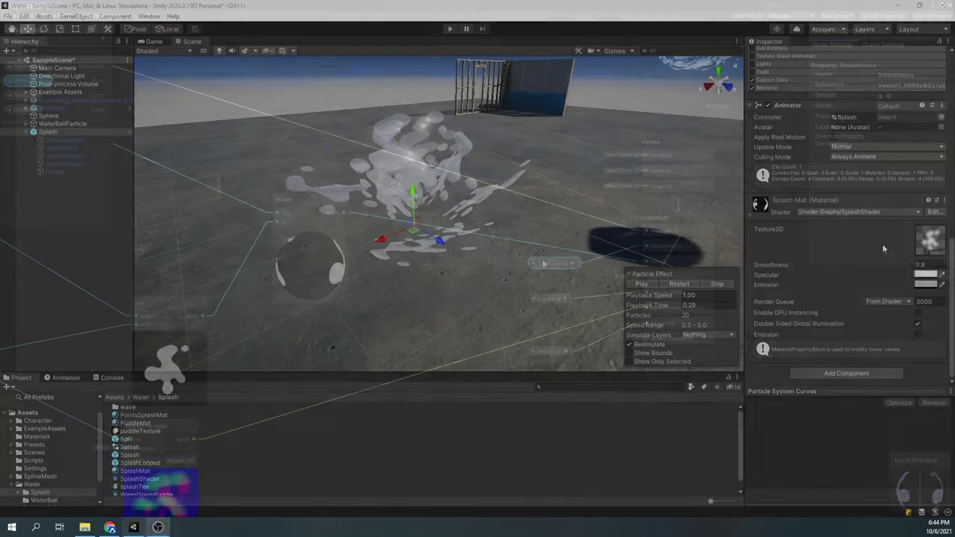
Review the Splash particle system's Shape module, including its Hemisphere shape and Align To Direction option
{"action": "scroll", "coordinate": [833, 223], "scroll_direction": "up", "scroll_amount": 3}
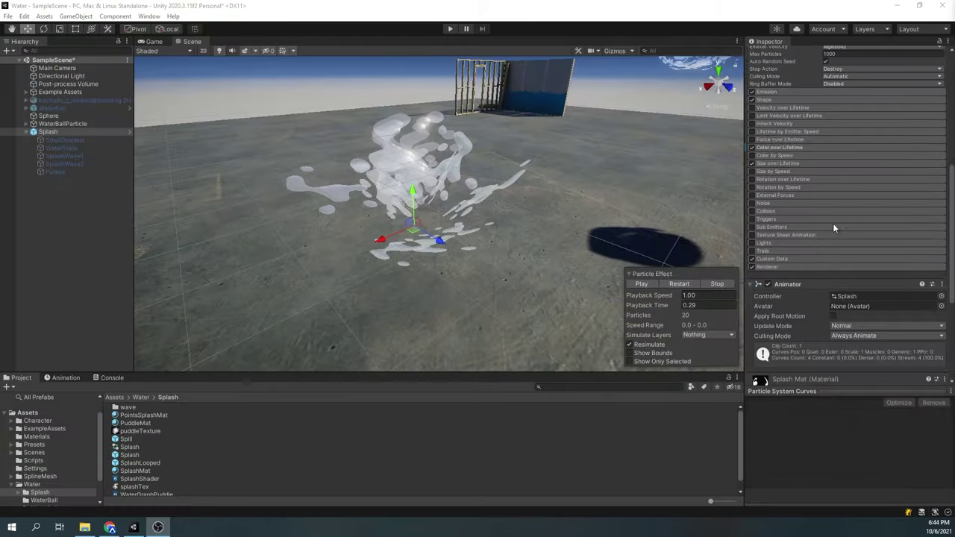
{"action": "left_click", "coordinate": [777, 189]}
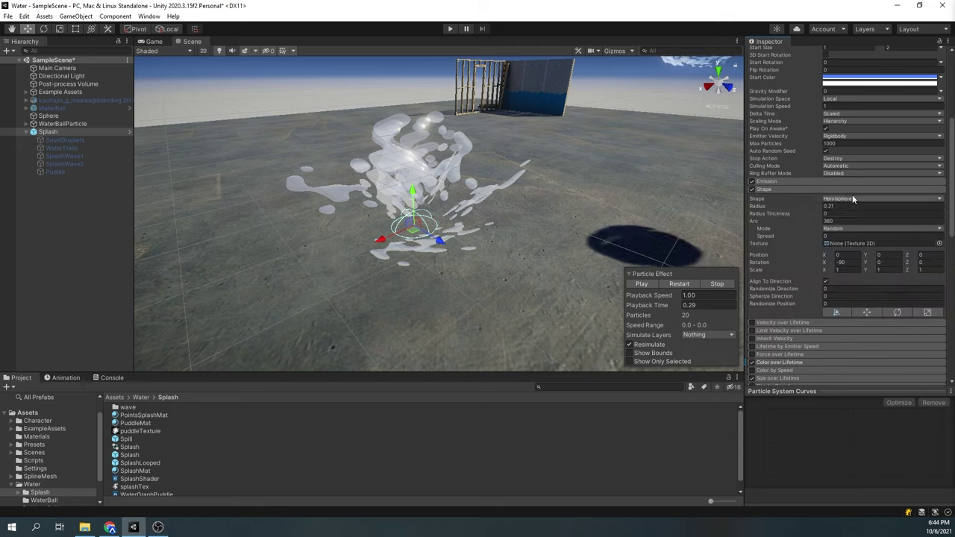
{"action": "double_click", "coordinate": [848, 200]}
{"action": "left_click", "coordinate": [846, 202]}
{"action": "left_click", "coordinate": [774, 196]}
{"action": "left_click", "coordinate": [775, 191]}
{"action": "left_click", "coordinate": [776, 189]}
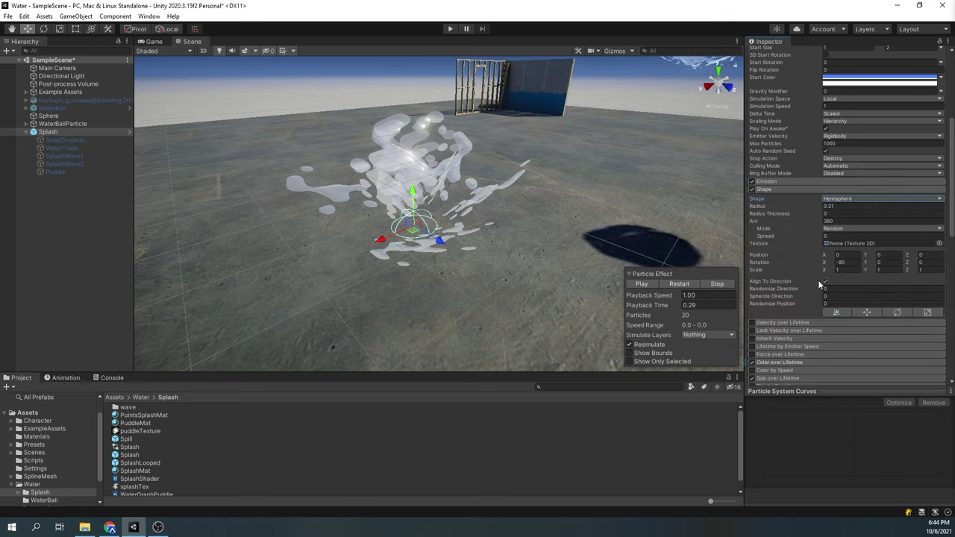
Review the Splash particle system's lifetime modules, the Custom1 X curve in Custom Data, and the Renderer settings
{"action": "scroll", "coordinate": [824, 278], "scroll_direction": "down", "scroll_amount": 8}
{"action": "left_click", "coordinate": [886, 239]}
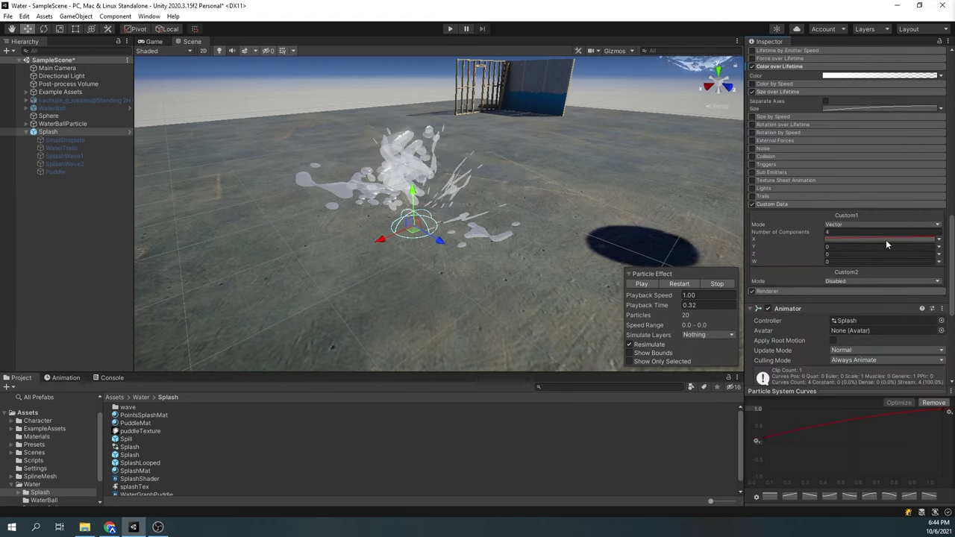
{"action": "left_click", "coordinate": [811, 291]}
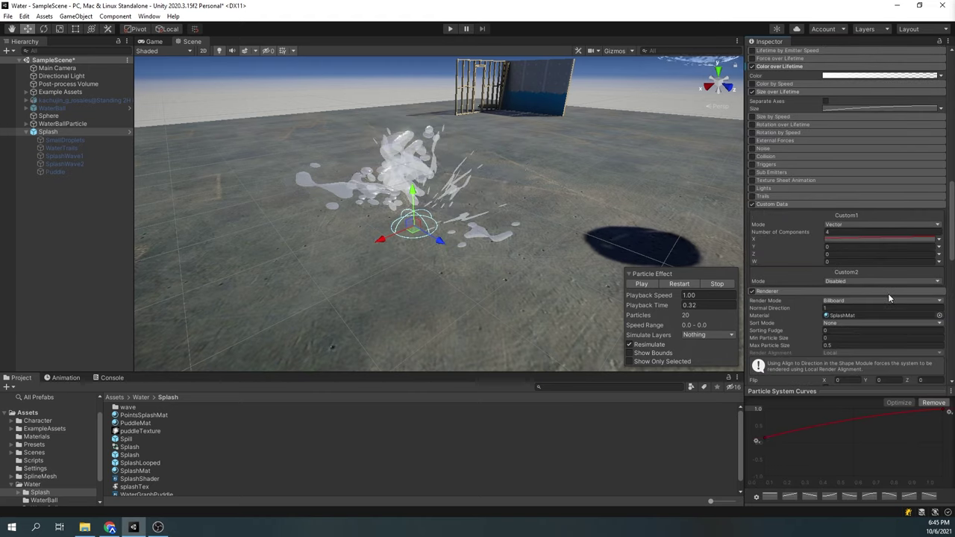
{"action": "scroll", "coordinate": [888, 293], "scroll_direction": "down", "scroll_amount": 3}
{"action": "scroll", "coordinate": [813, 345], "scroll_direction": "down", "scroll_amount": 3}
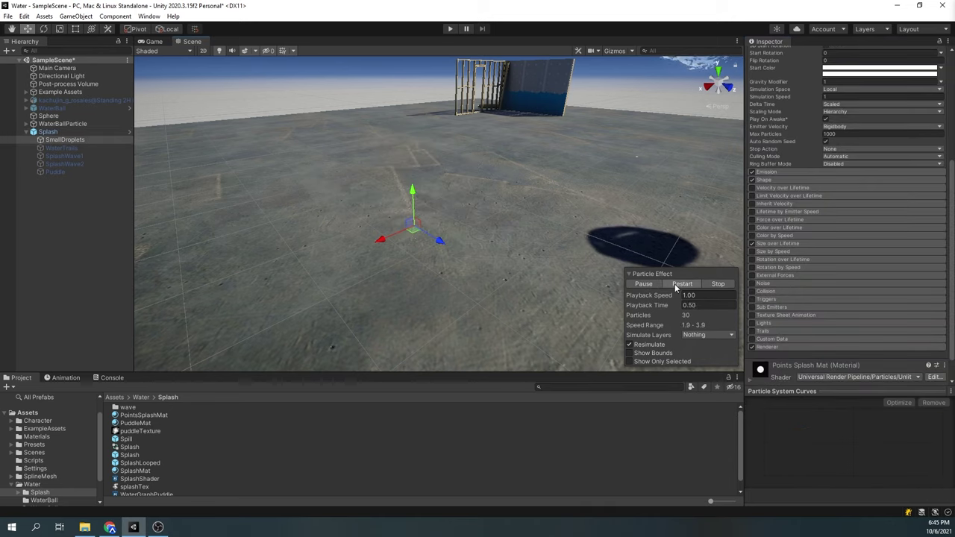
Select the WaterTrails particle system under Splash and replay its effect
{"action": "left_click", "coordinate": [61, 147]}
{"action": "left_click", "coordinate": [674, 284]}
{"action": "left_click", "coordinate": [676, 285]}
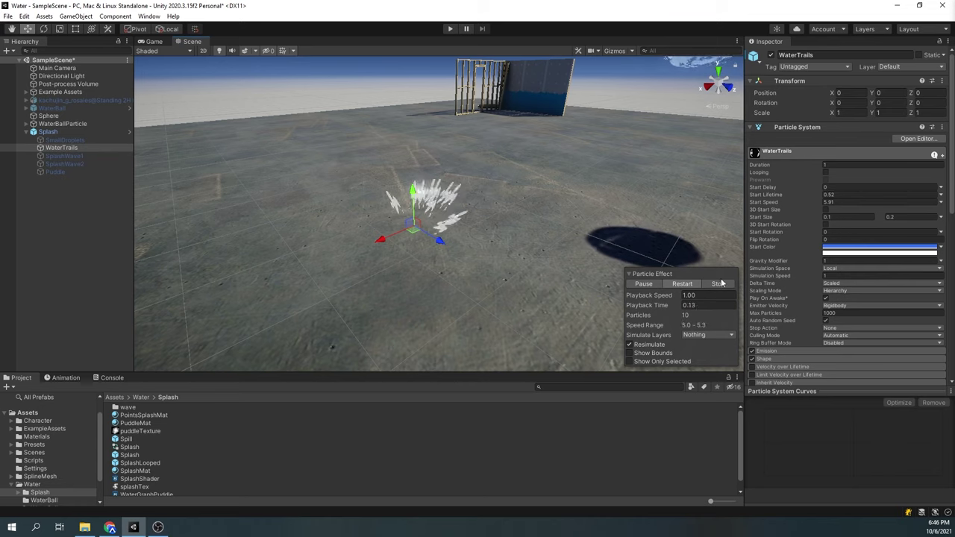
Review WaterTrails' Splash Mat material and its Renderer and Trails module settings
{"action": "scroll", "coordinate": [849, 222], "scroll_direction": "down", "scroll_amount": 10}
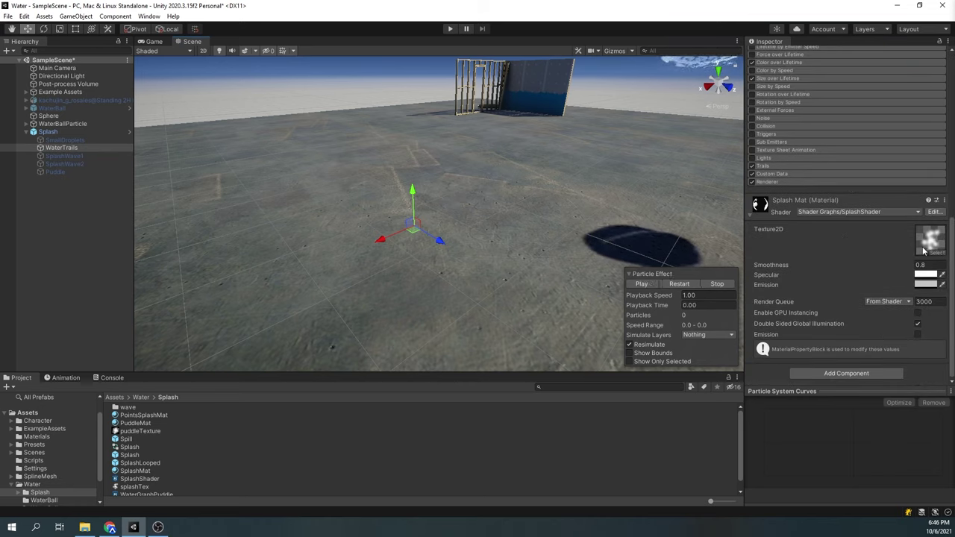
{"action": "scroll", "coordinate": [821, 254], "scroll_direction": "up", "scroll_amount": 3}
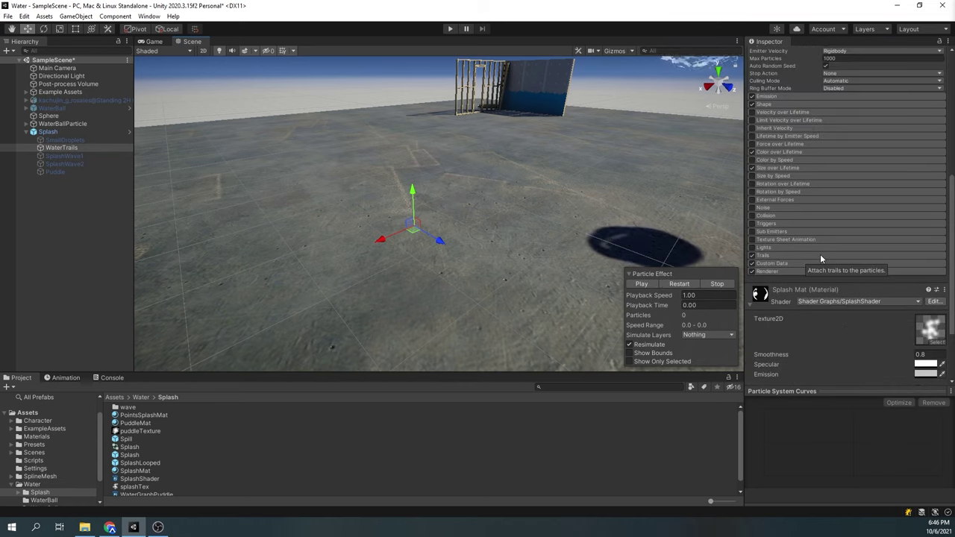
{"action": "left_click", "coordinate": [766, 272]}
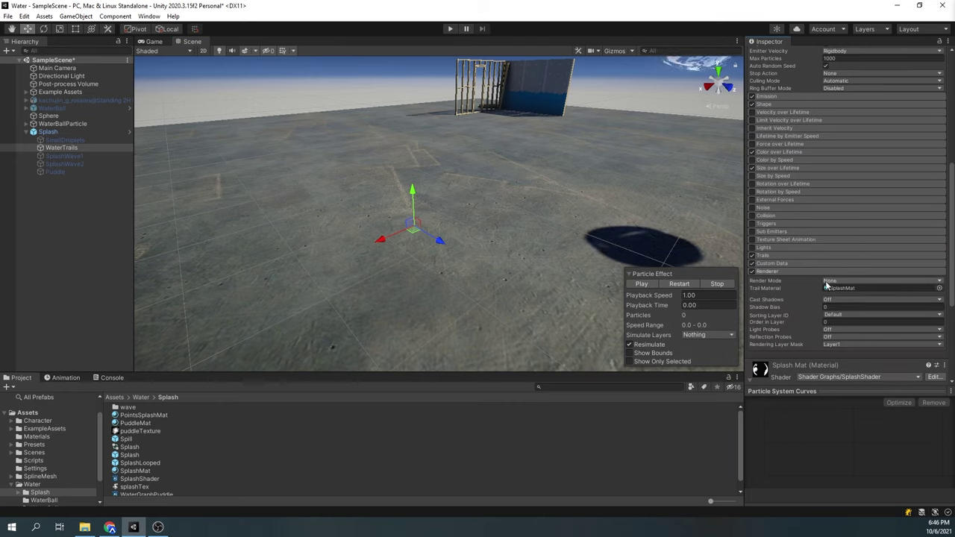
{"action": "left_click", "coordinate": [769, 256]}
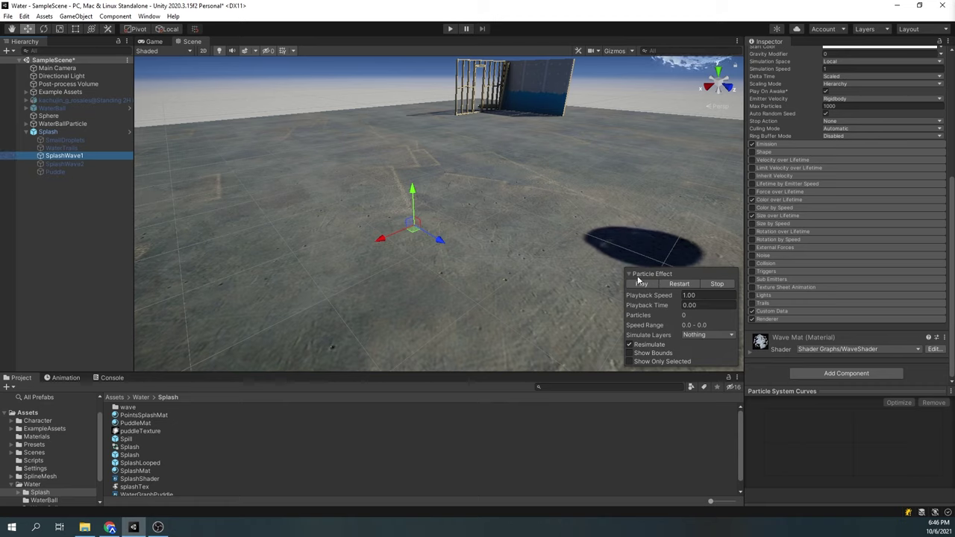
Replay the SplashWave1 effect and rotate the preview of its pCylinder1 wave mesh
{"action": "left_click", "coordinate": [642, 284]}
{"action": "left_click", "coordinate": [679, 284]}
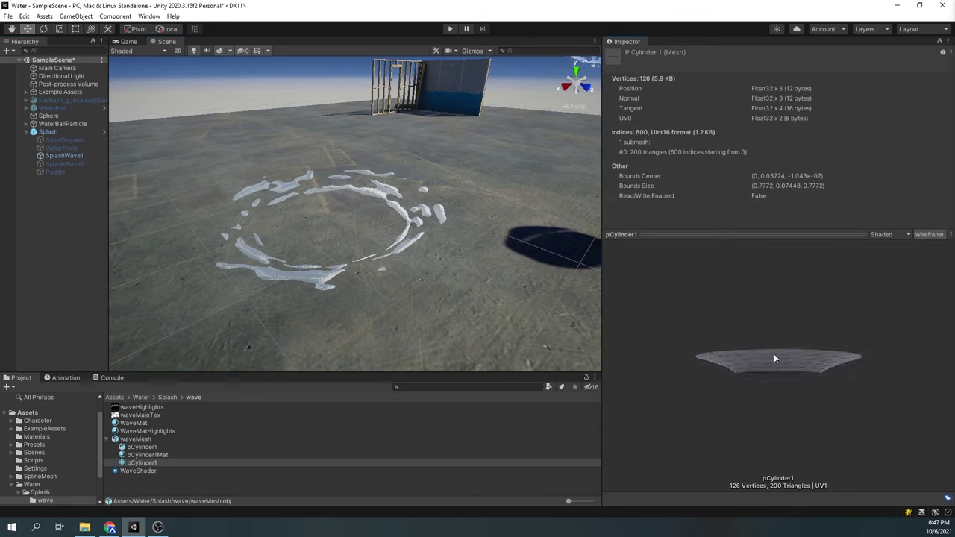
{"action": "left_click_drag", "start_coordinate": [774, 358], "coordinate": [710, 340]}
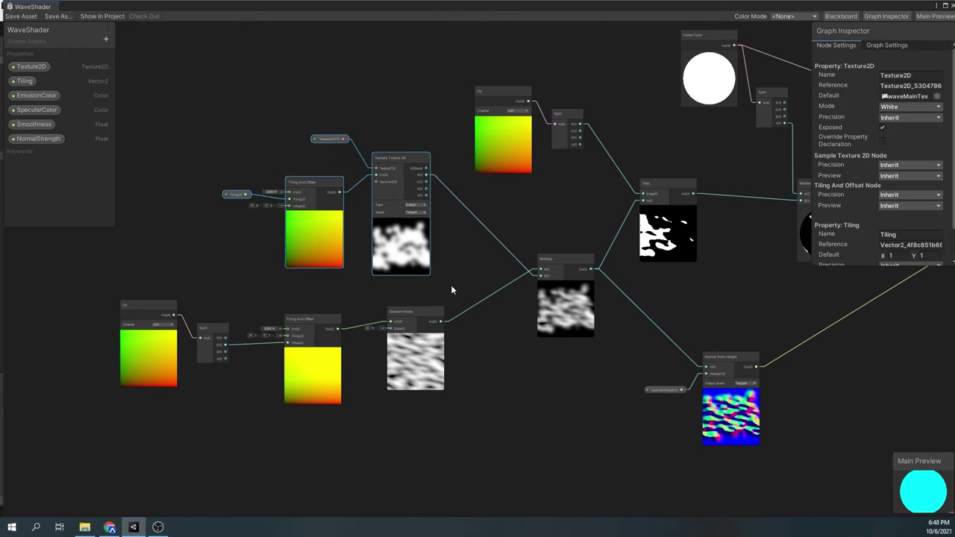
Examine how WaveShader multiplies the sampled texture with Gradient Noise and how the UV1 Split feeds the Step node
{"action": "left_click", "coordinate": [451, 285]}
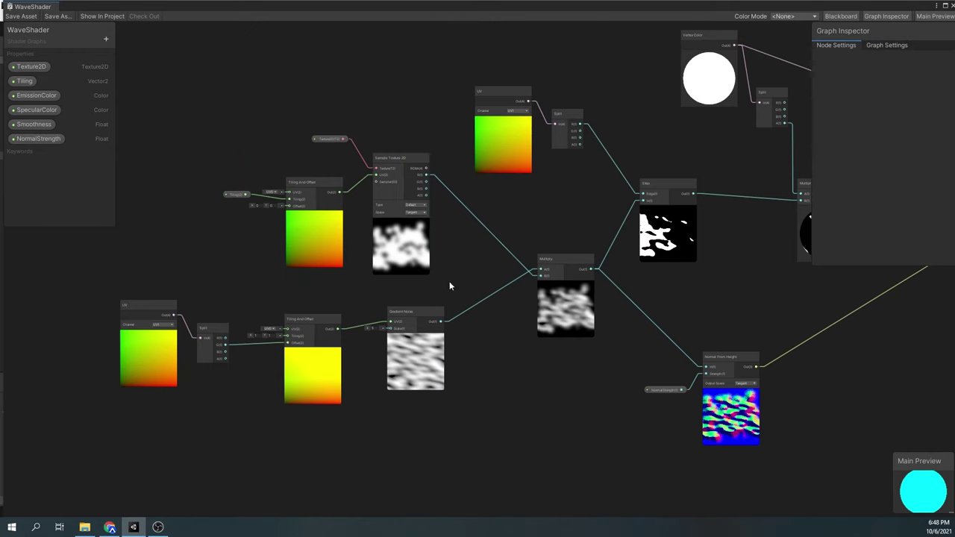
{"action": "scroll", "coordinate": [451, 286], "scroll_direction": "up", "scroll_amount": 2}
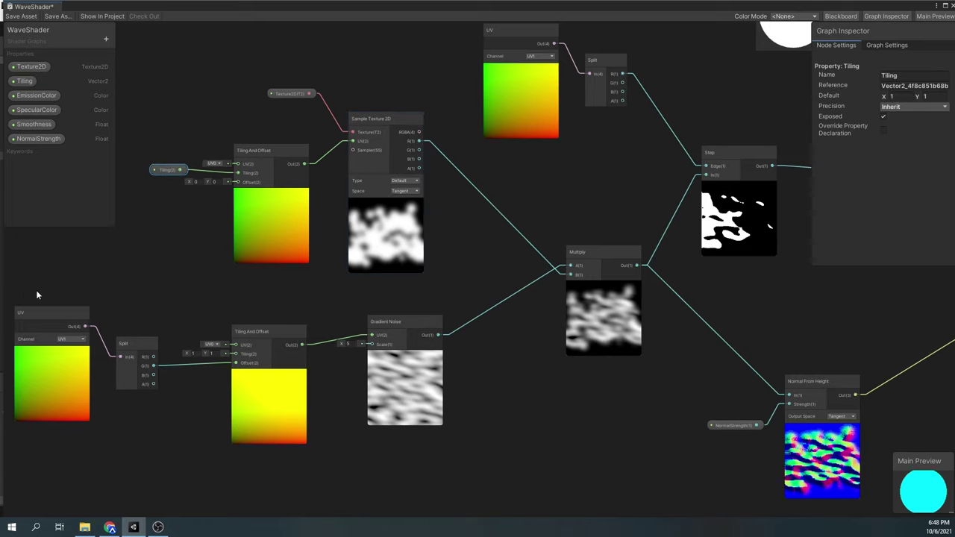
{"action": "middle_click_drag", "start_coordinate": [131, 308], "coordinate": [168, 303]}
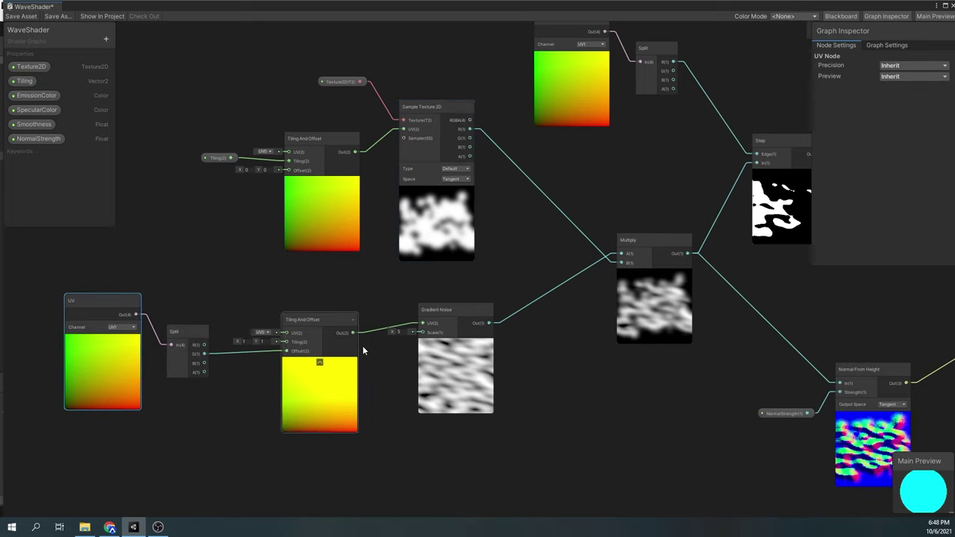
{"action": "middle_click_drag", "start_coordinate": [629, 315], "coordinate": [471, 315]}
{"action": "scroll", "coordinate": [505, 255], "scroll_direction": "down", "scroll_amount": 1}
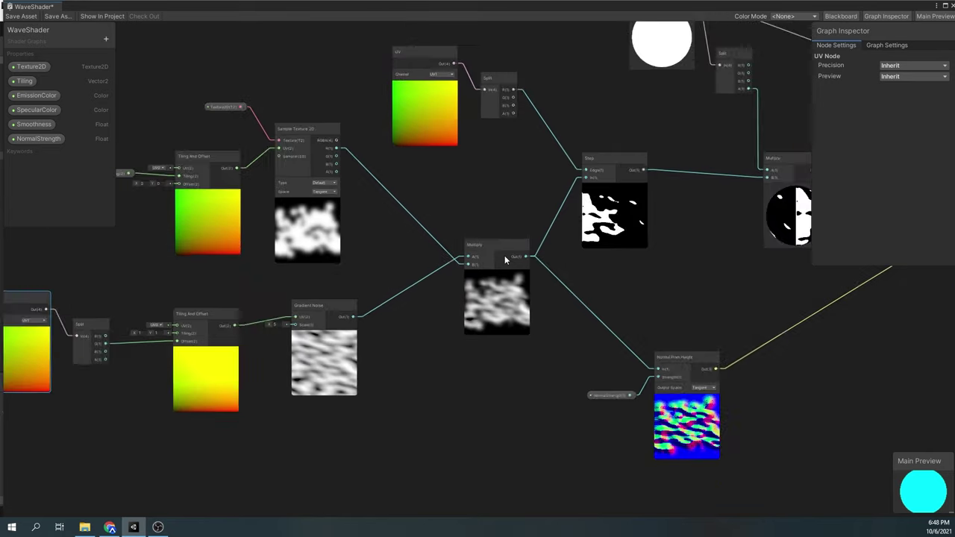
{"action": "middle_click_drag", "start_coordinate": [490, 250], "coordinate": [420, 275]}
{"action": "left_click_drag", "start_coordinate": [322, 66], "coordinate": [394, 153]}
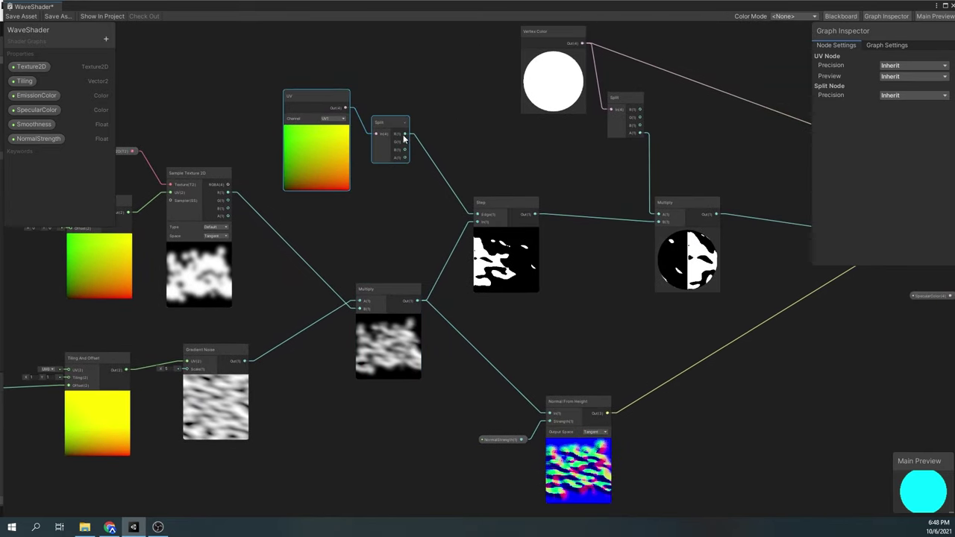
{"action": "left_click", "coordinate": [430, 308]}
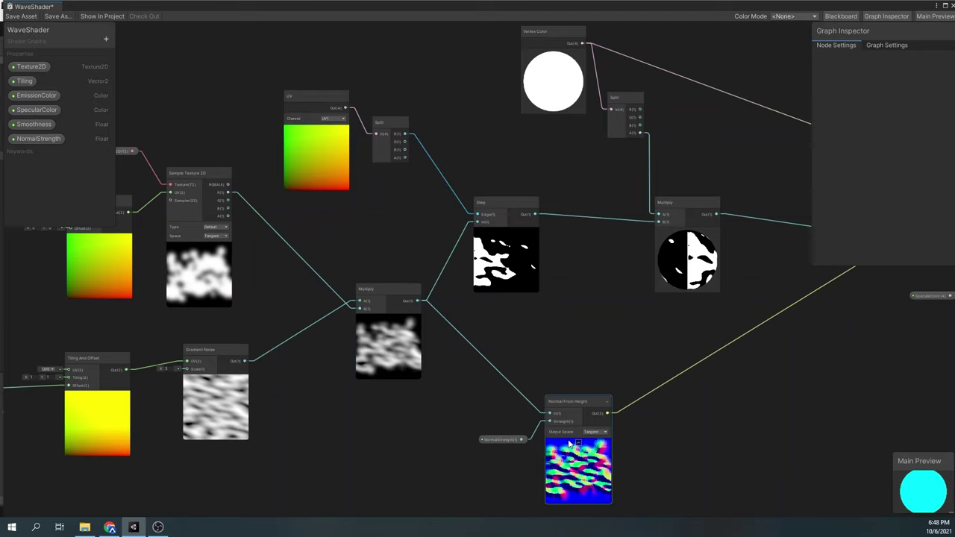
Review WaveShader's Vertex and Fragment connections and its Universal graph settings, including the Two Sided option
{"action": "middle_click_drag", "start_coordinate": [638, 302], "coordinate": [285, 292]}
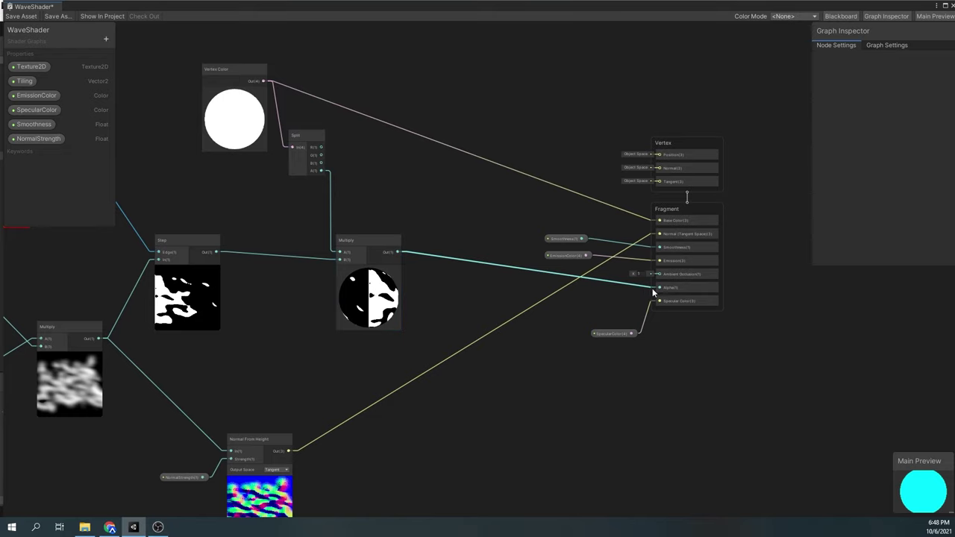
{"action": "scroll", "coordinate": [656, 288], "scroll_direction": "up", "scroll_amount": 1}
{"action": "left_click", "coordinate": [706, 121]}
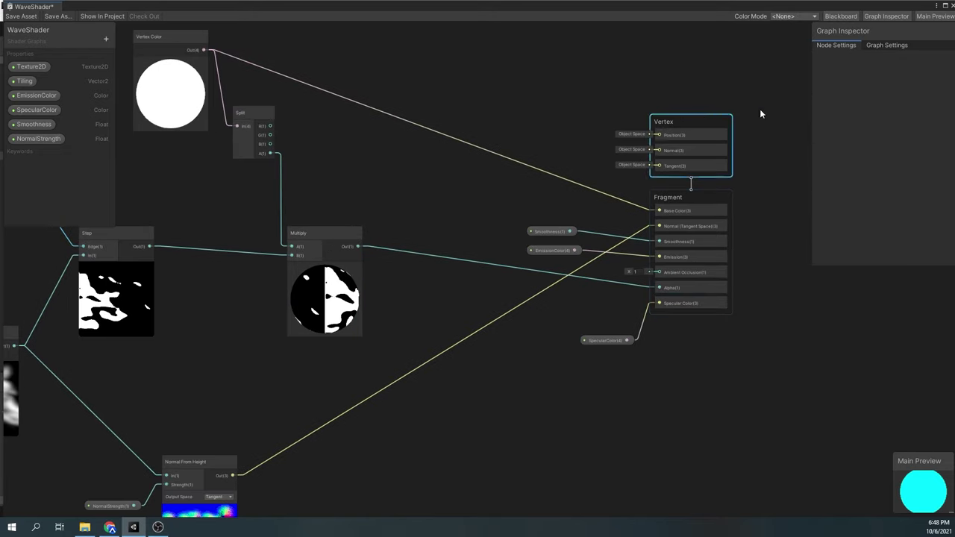
{"action": "left_click", "coordinate": [885, 46]}
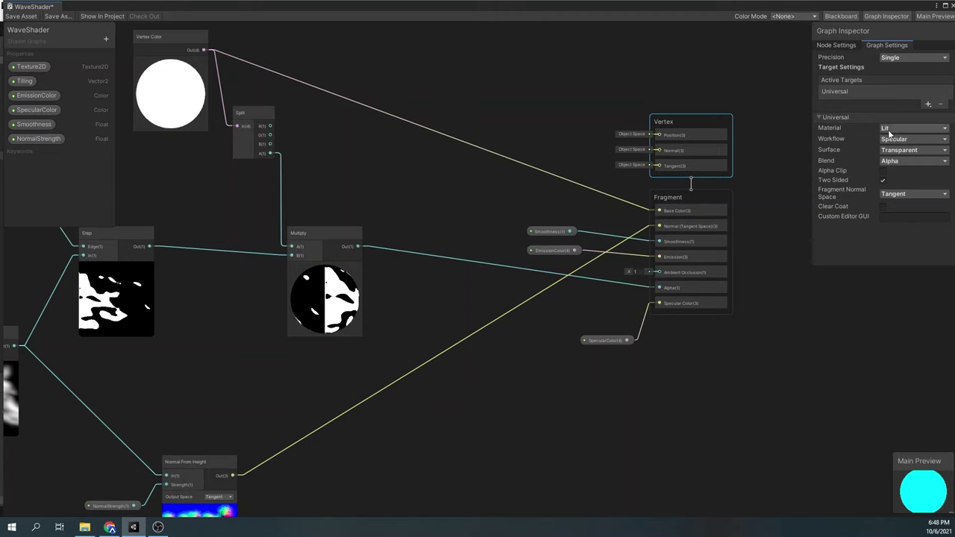
{"action": "left_click", "coordinate": [883, 179]}
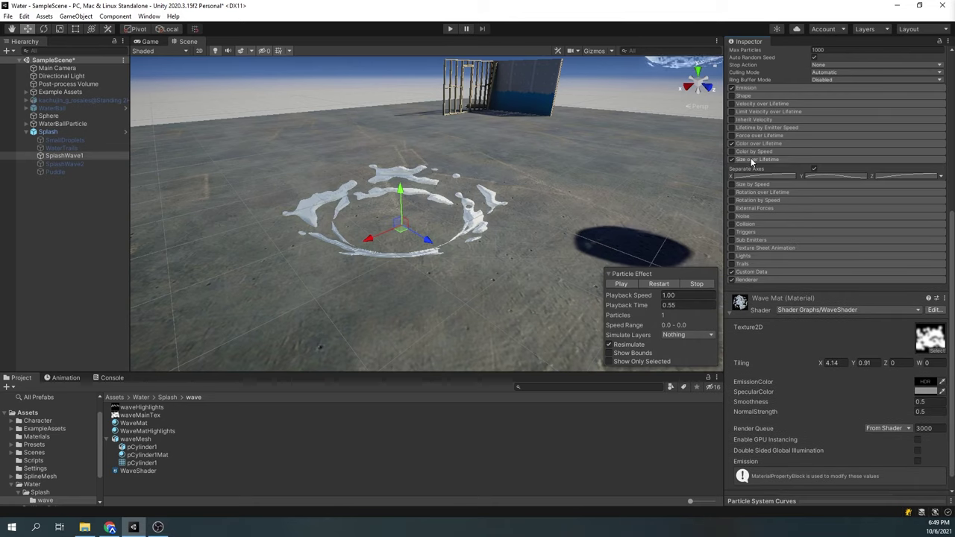
Inspect SplashWave1's Size over Lifetime axis curves and scrub the effect's playback time to see the wave's scaling
{"action": "left_click", "coordinate": [842, 174]}
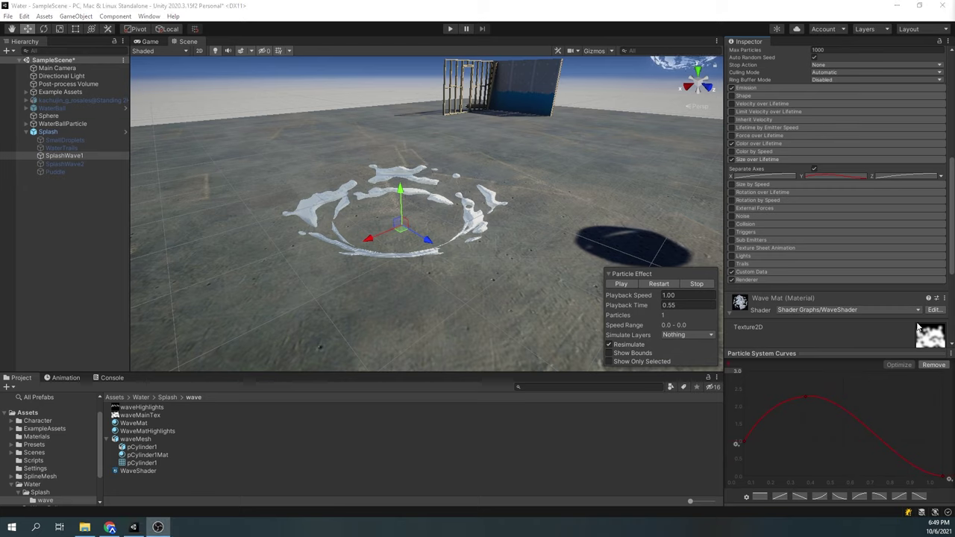
{"action": "left_click", "coordinate": [763, 175]}
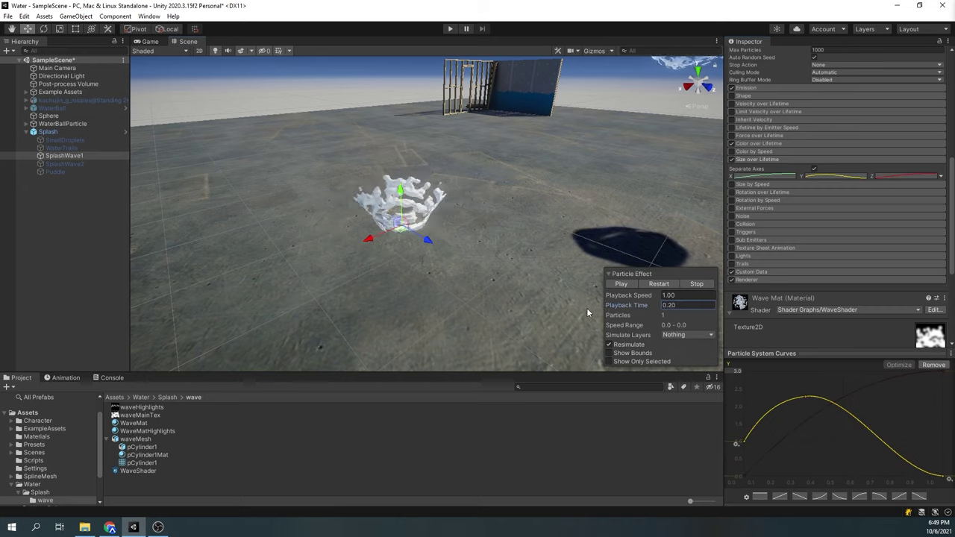
{"action": "left_click_drag", "start_coordinate": [589, 314], "coordinate": [664, 309]}
Activate the SplashWave2 particle system under Splash and replay its effect
{"action": "left_click", "coordinate": [64, 164]}
{"action": "left_click", "coordinate": [751, 54]}
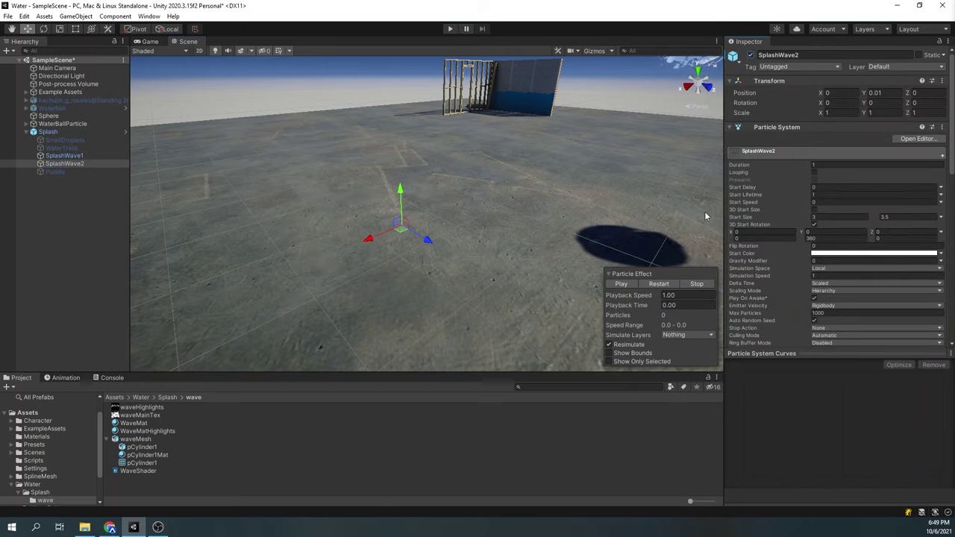
{"action": "left_click", "coordinate": [649, 285]}
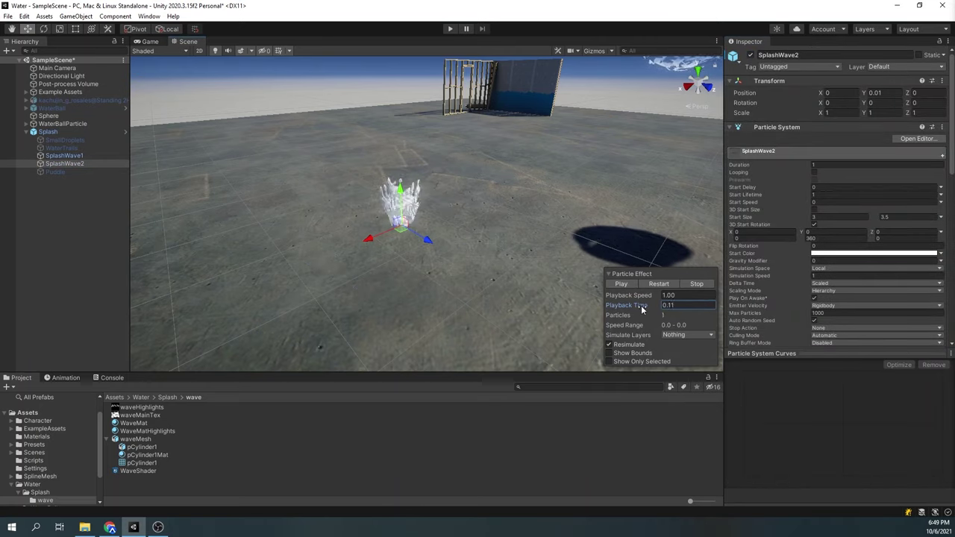